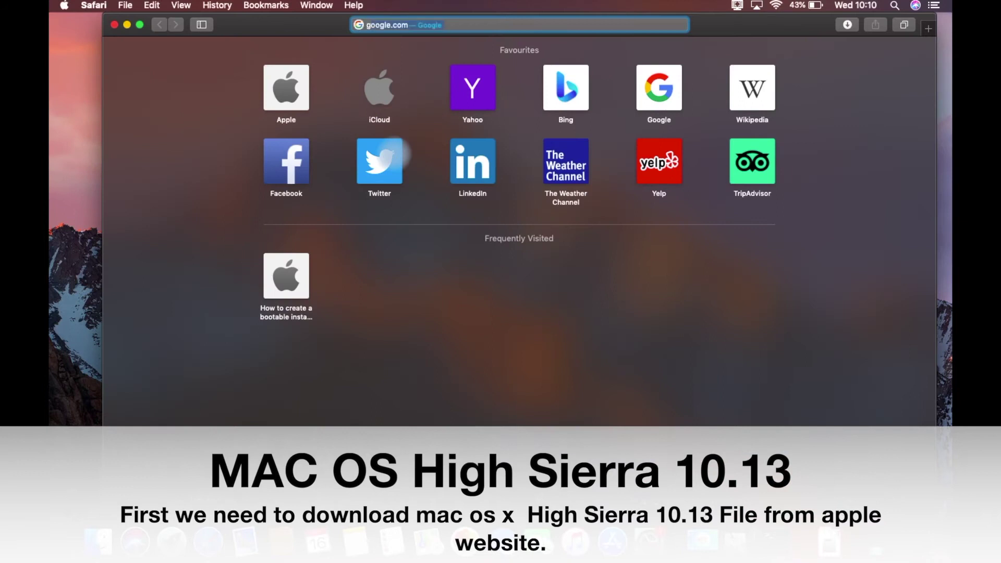
# Step: Search the web for google and open the Google home page from the results
pyautogui.press('Down')
pyautogui.press('Return')
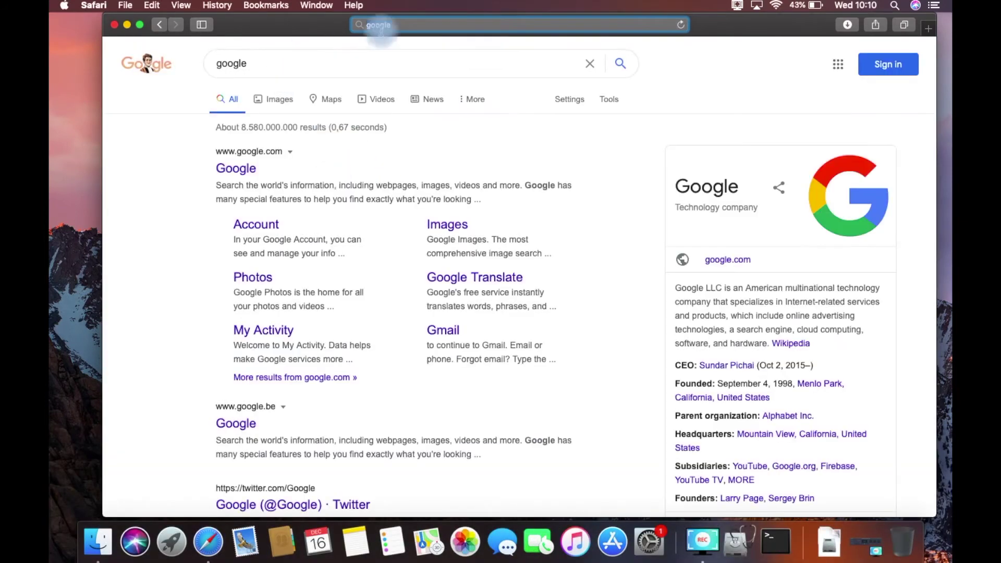
pyautogui.click(246, 170)
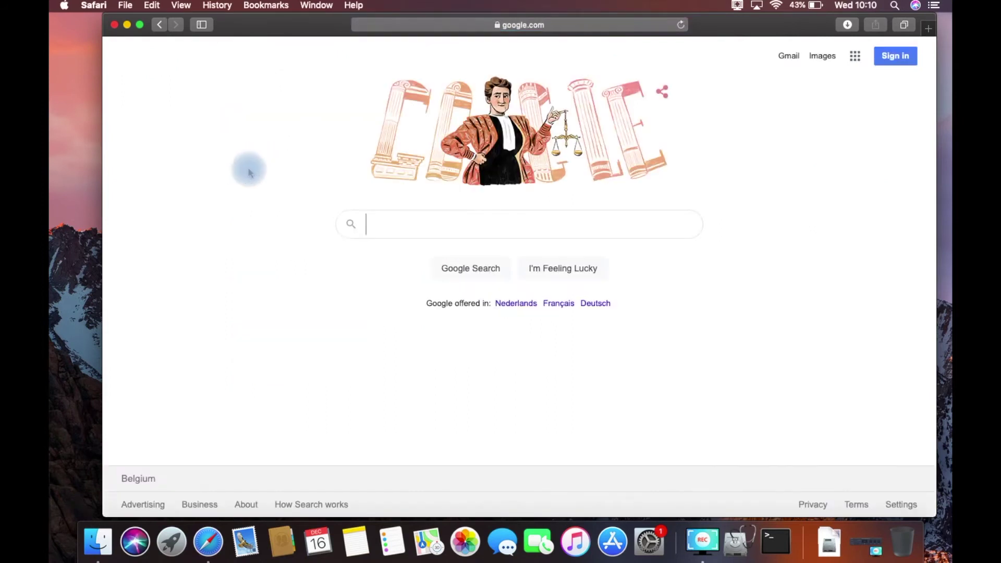
# Step: Search Google for "mac os high sierra usb installer terminal"
pyautogui.click(429, 227)
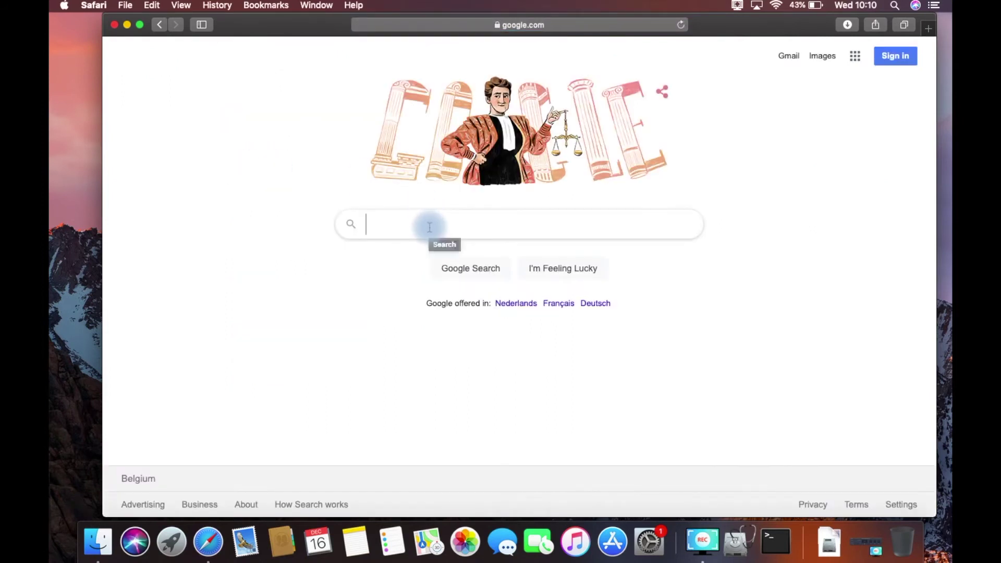
pyautogui.write('mac ')
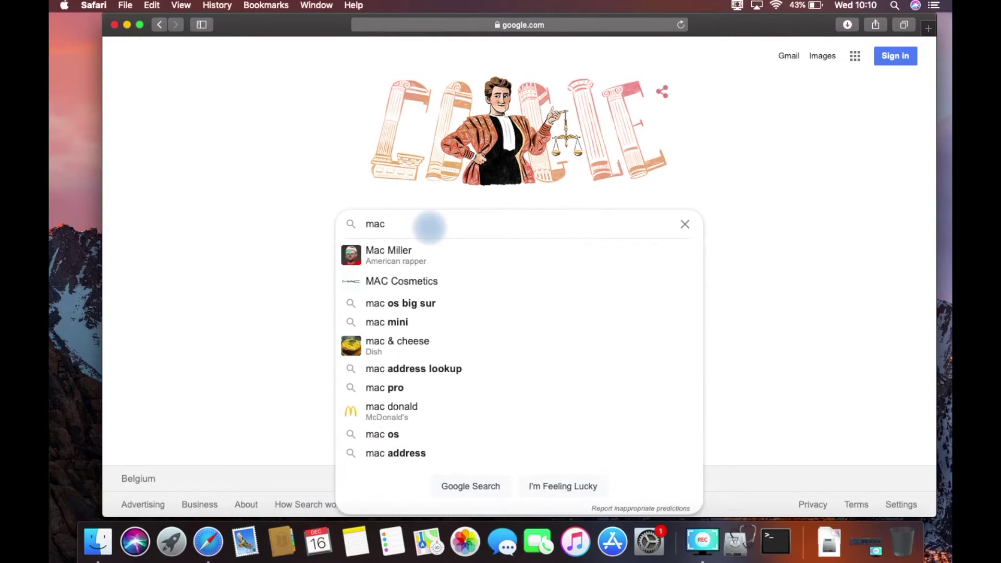
pyautogui.write('os hi')
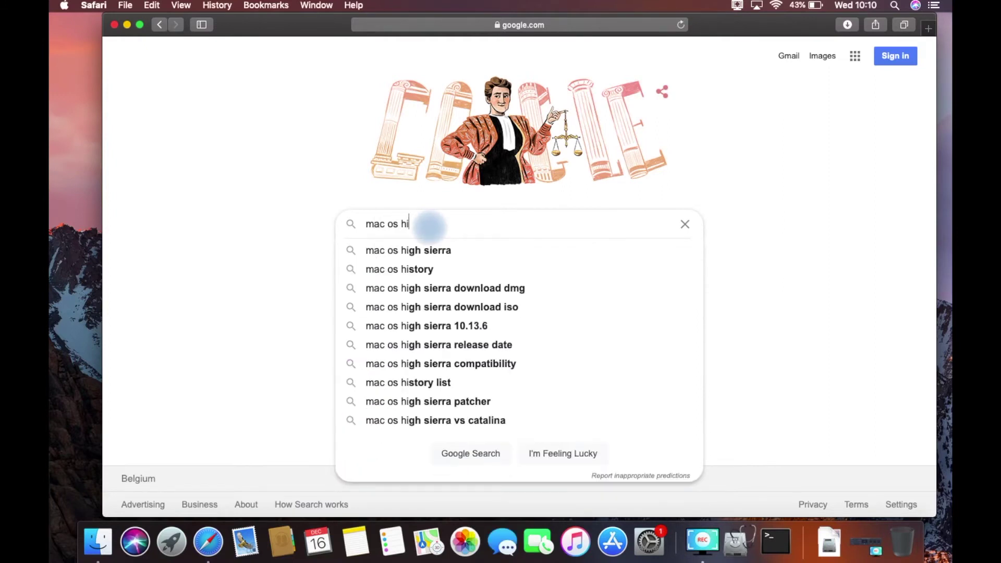
pyautogui.press('Down')
pyautogui.write('in')
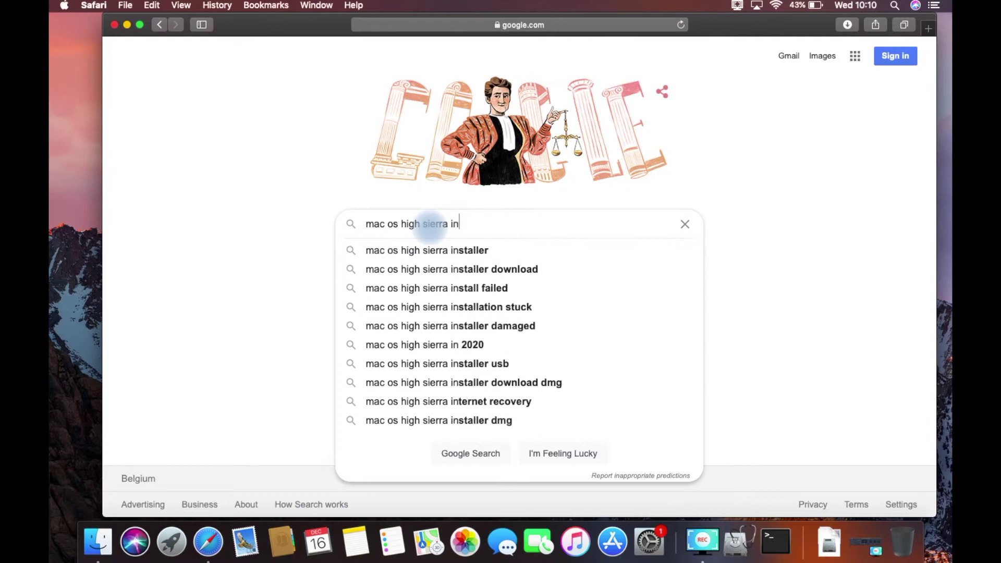
pyautogui.write('stall ter')
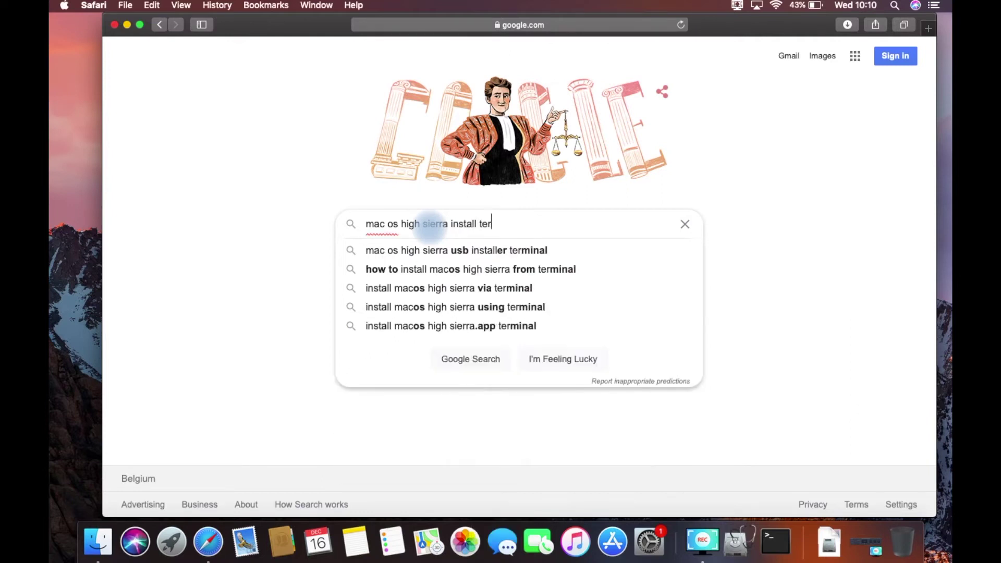
pyautogui.press('Down')
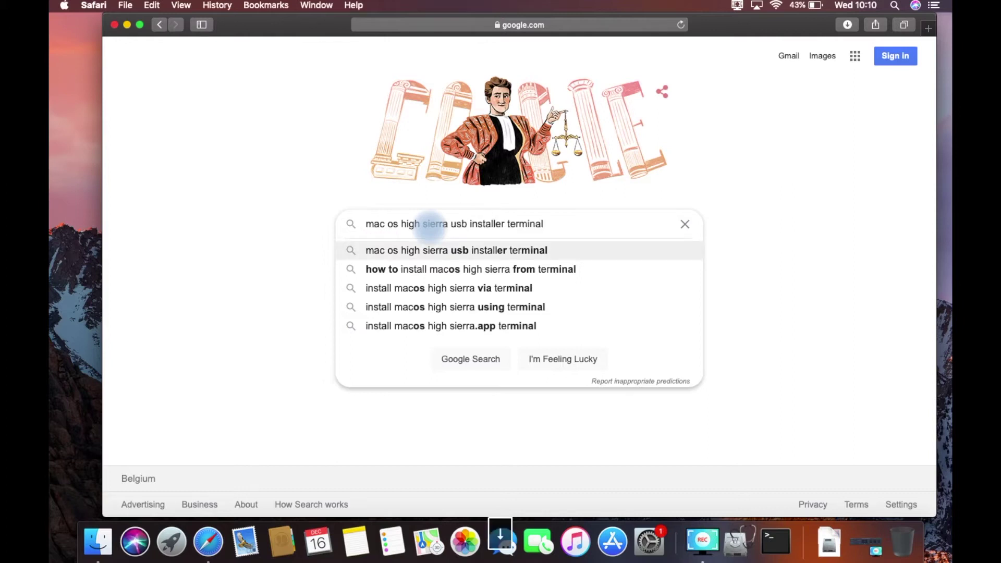
pyautogui.press('Return')
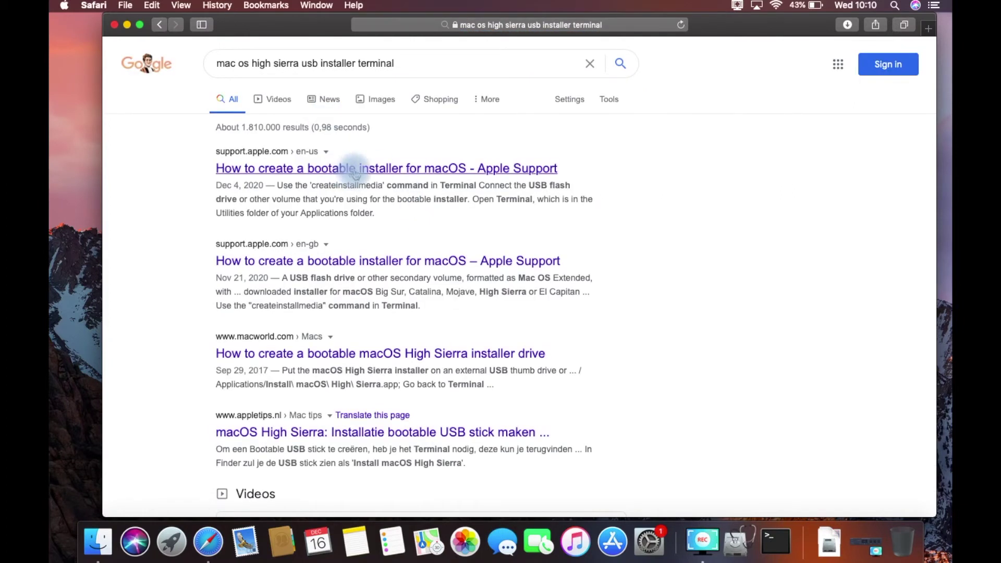
# Step: Open Apple's US support article on creating a bootable macOS installer and follow its macOS High Sierra download link
pyautogui.click(359, 169)
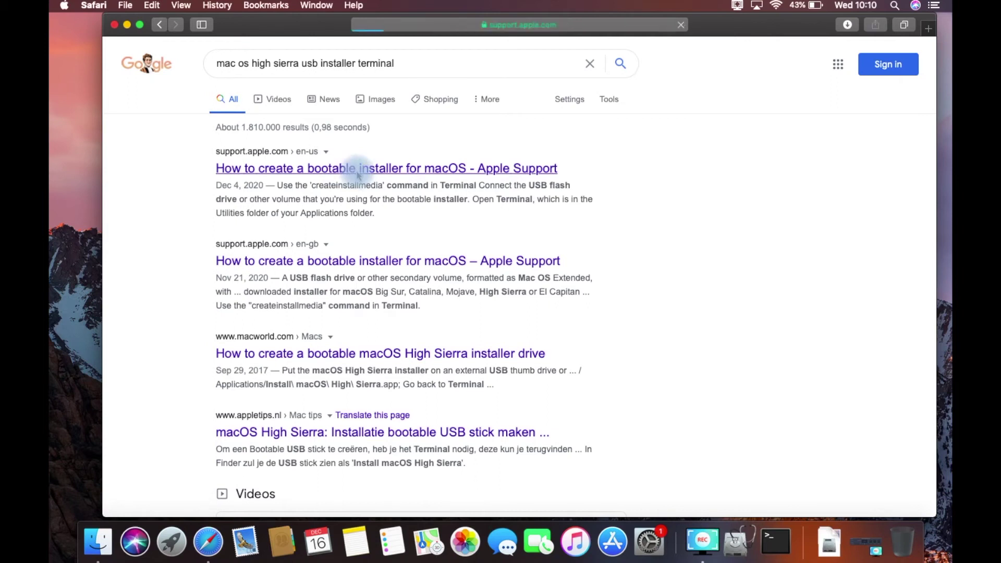
pyautogui.scroll(-5, 433, 287)
pyautogui.scroll(-3, 431, 291)
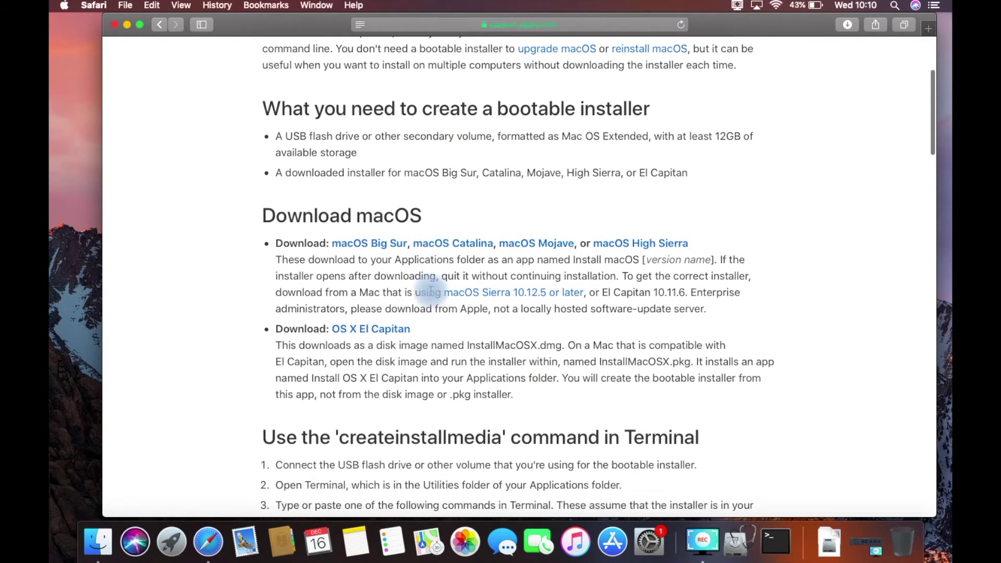
pyautogui.scroll(-3, 433, 289)
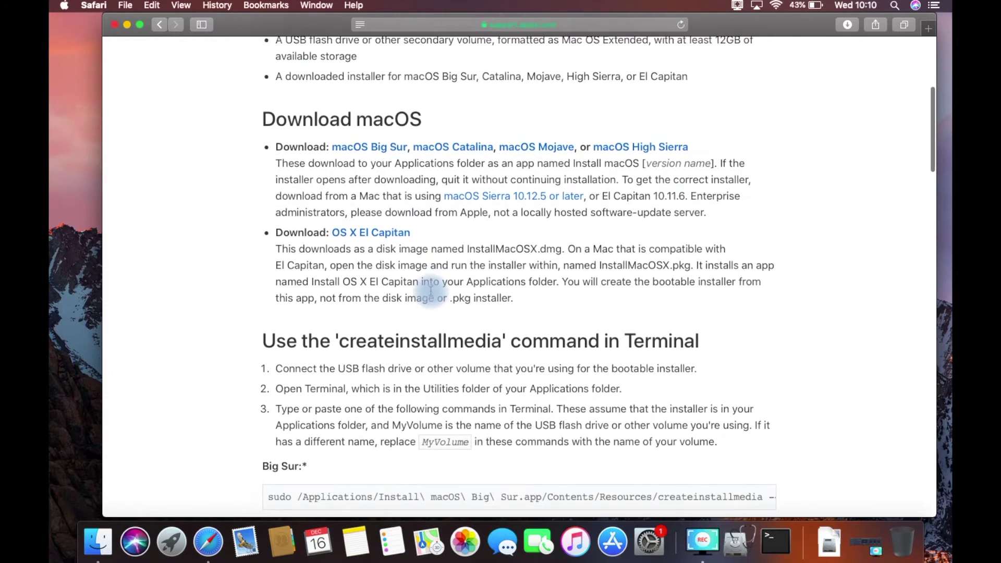
pyautogui.scroll(2, 431, 287)
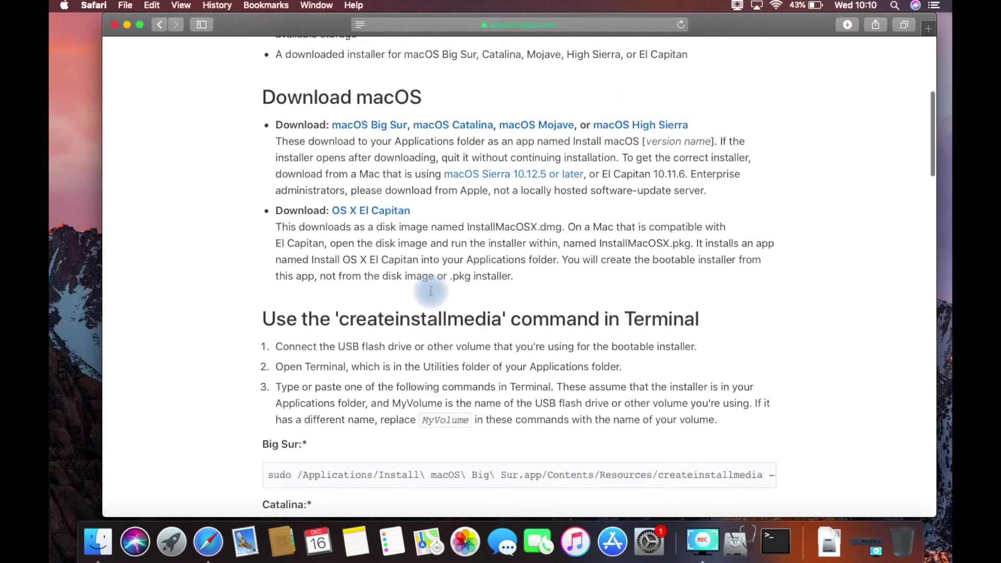
pyautogui.click(630, 131)
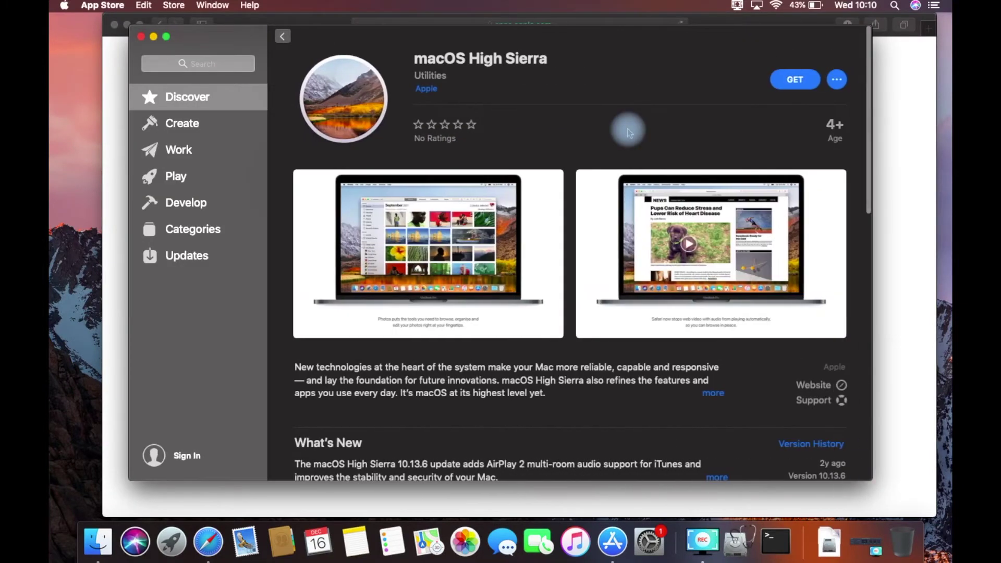
# Step: Start downloading macOS High Sierra 10.13.6, and minimize the Software Update, App Store and browser windows
pyautogui.click(796, 80)
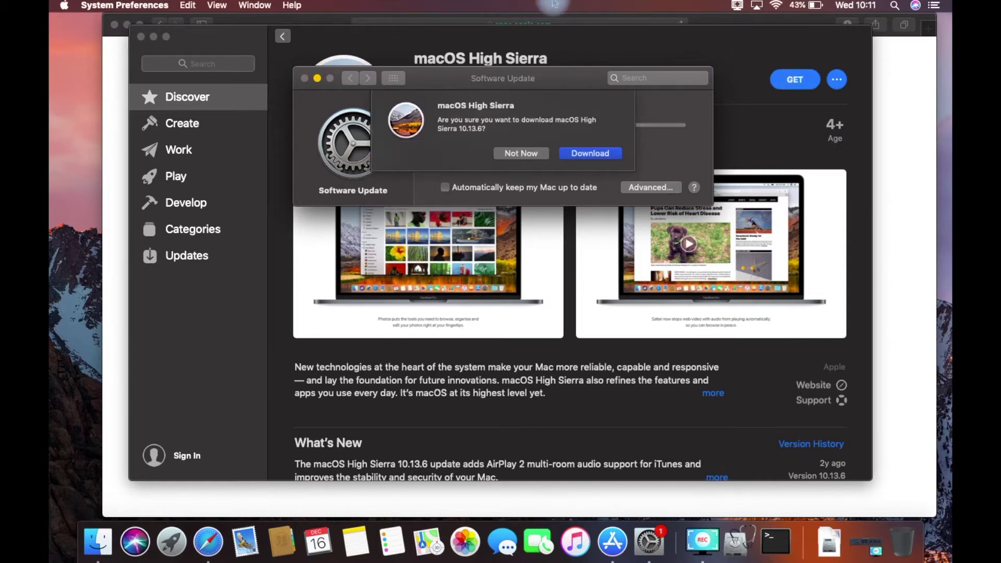
pyautogui.click(585, 154)
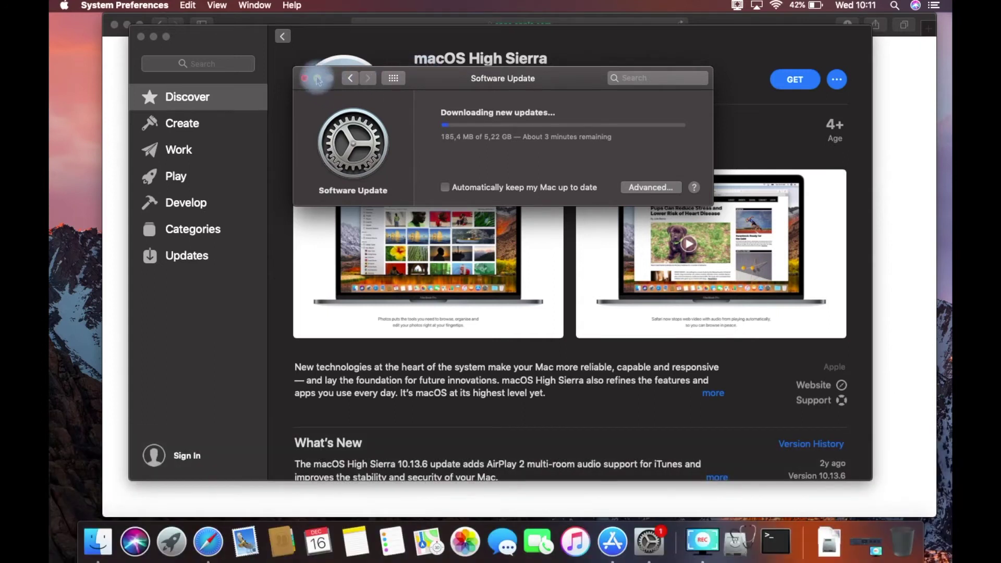
pyautogui.click(318, 78)
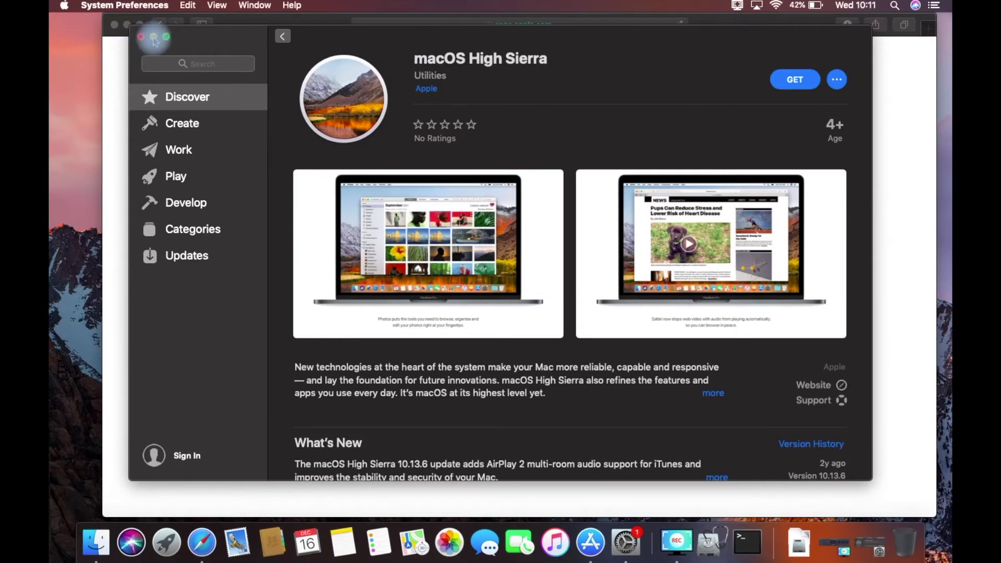
pyautogui.click(153, 37)
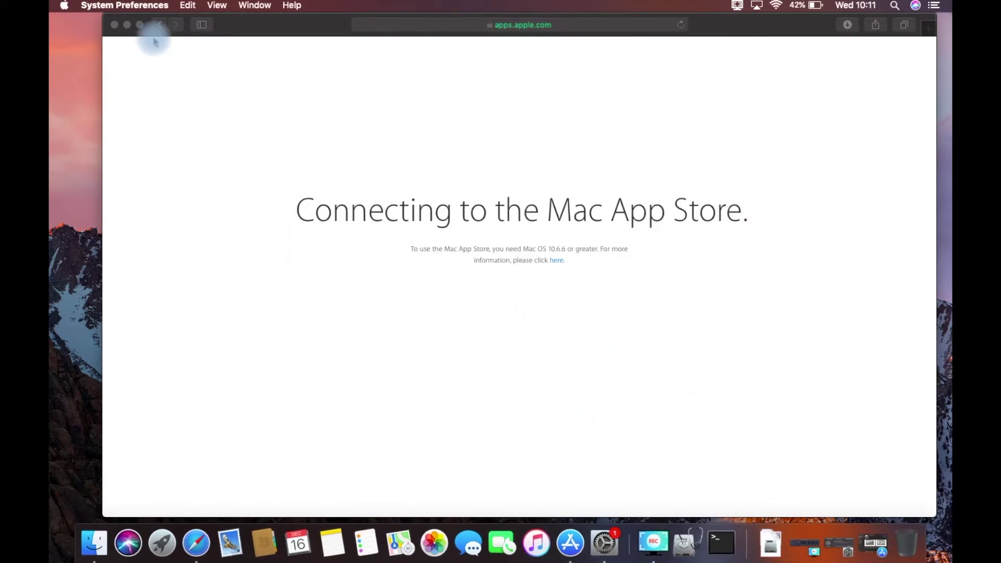
pyautogui.click(127, 25)
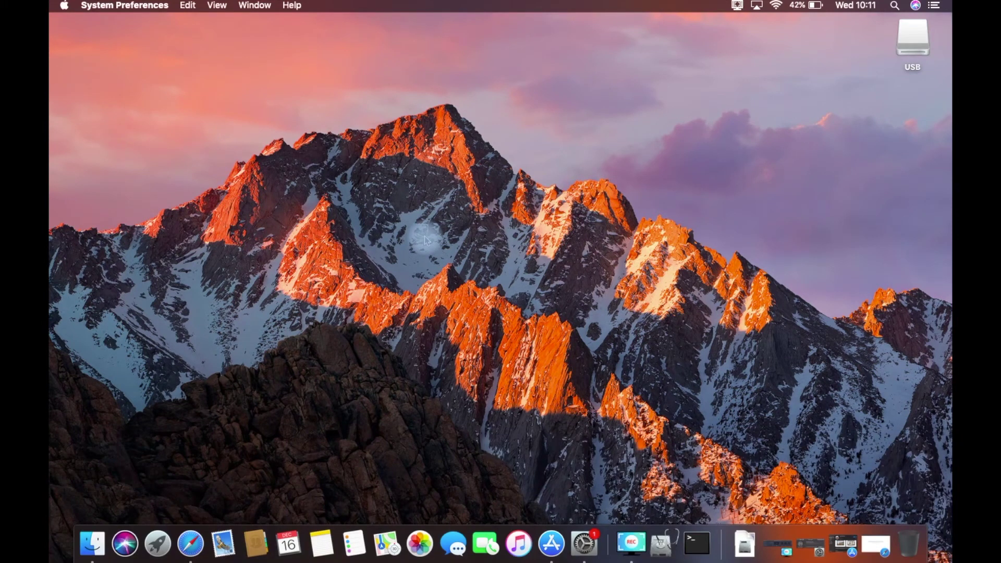
# Step: Return to the Apple support article in Safari and copy the volume name MyVolume from the createinstallmedia instructions
pyautogui.click(908, 35)
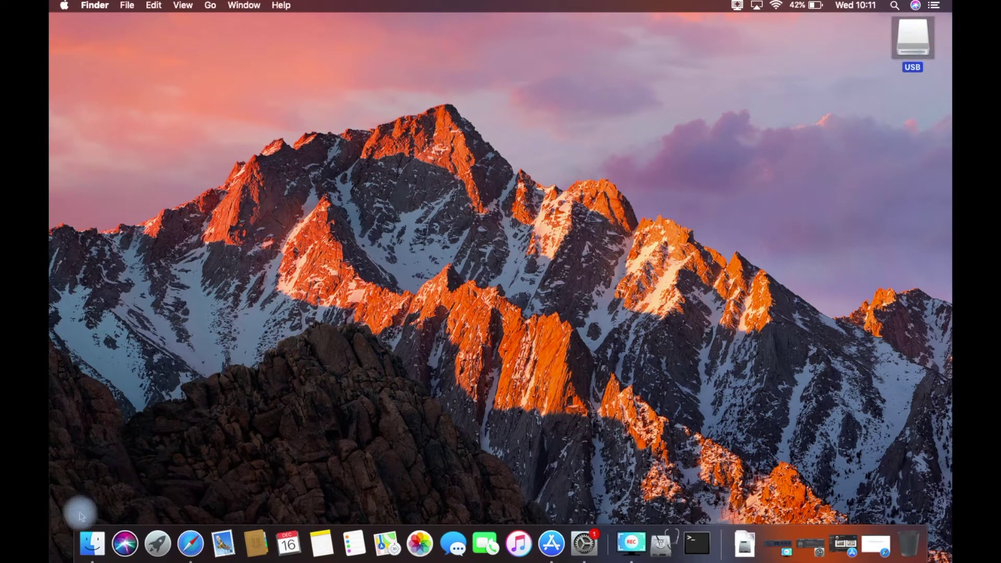
pyautogui.click(191, 545)
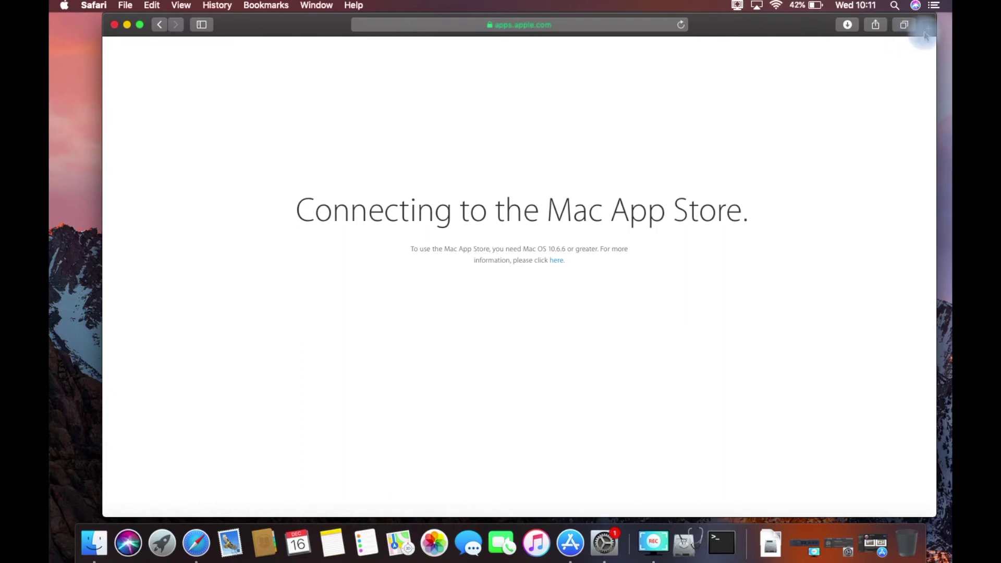
pyautogui.click(159, 26)
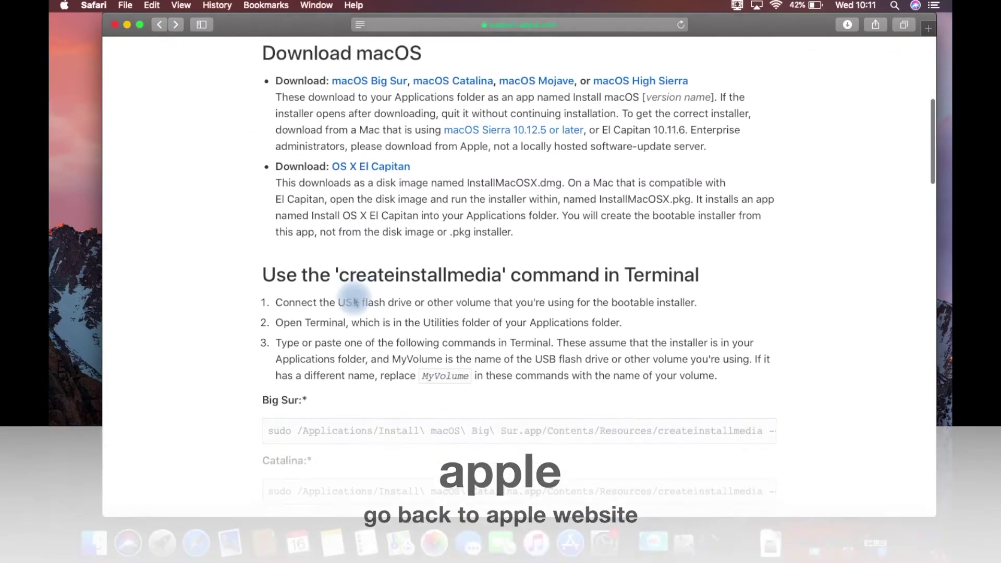
pyautogui.scroll(-2, 355, 302)
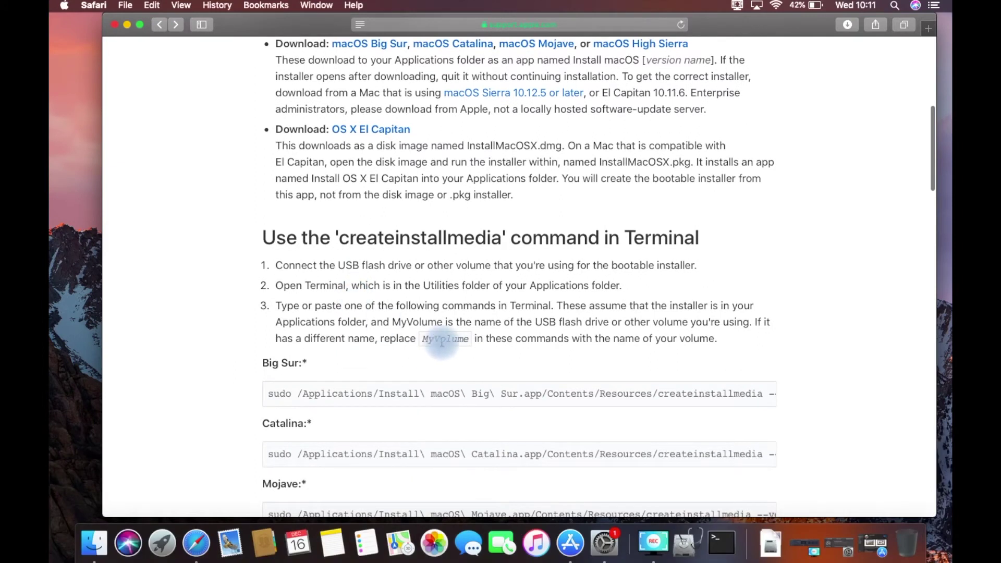
pyautogui.doubleClick(438, 340)
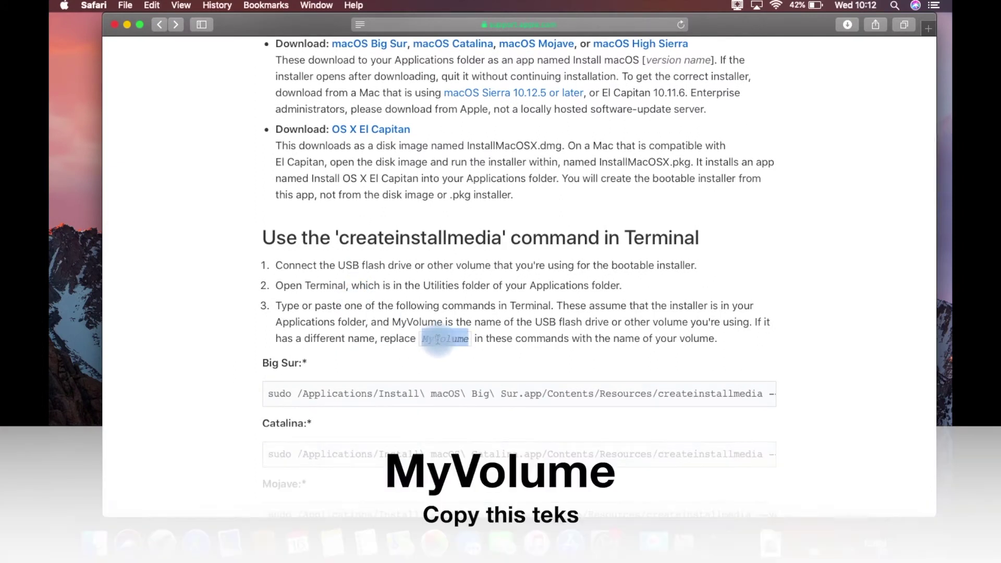
pyautogui.press('super+c')
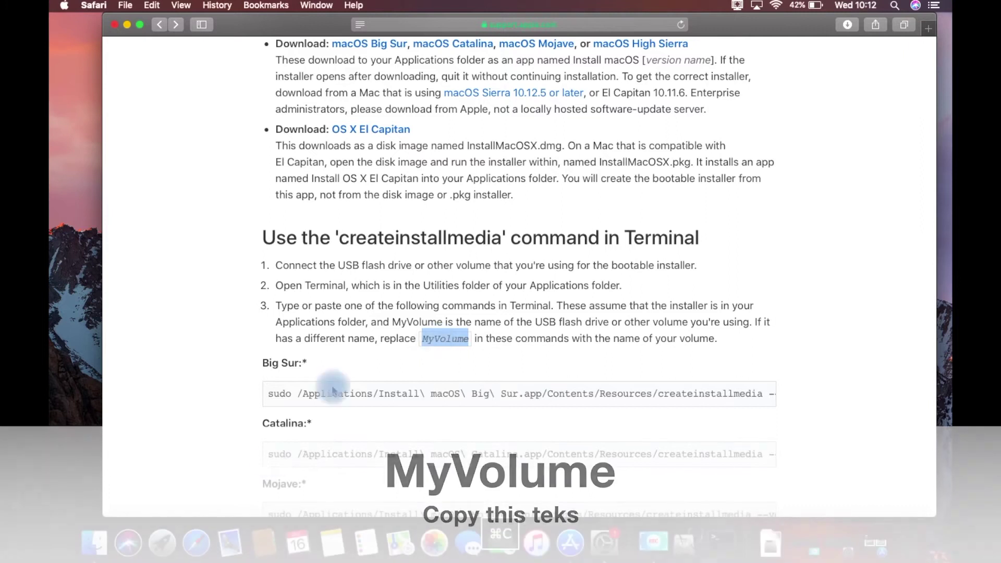
# Step: In Disk Utility, erase the external USB volume as Mac OS Extended (Journaled) with the name MyVolume
pyautogui.click(162, 544)
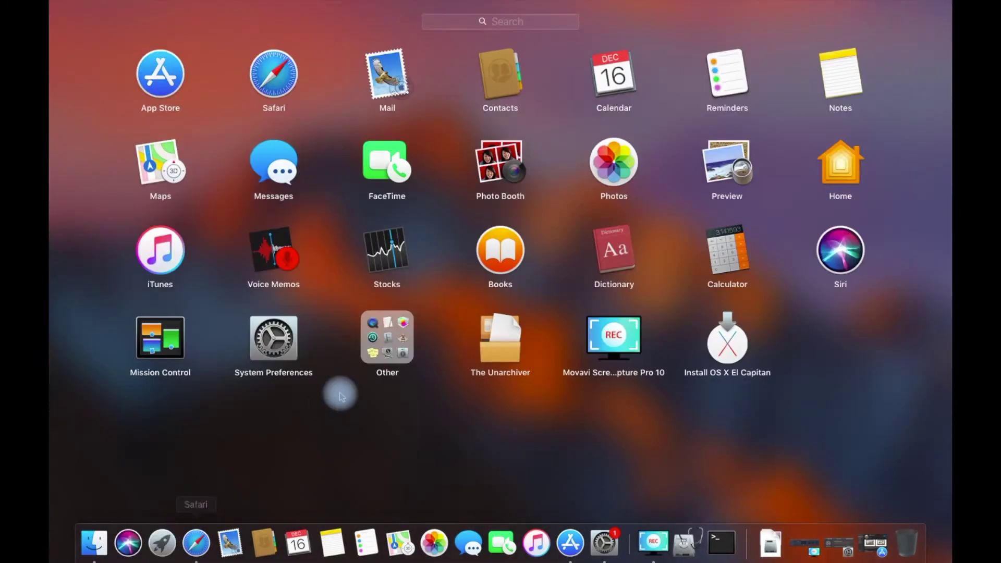
pyautogui.click(387, 341)
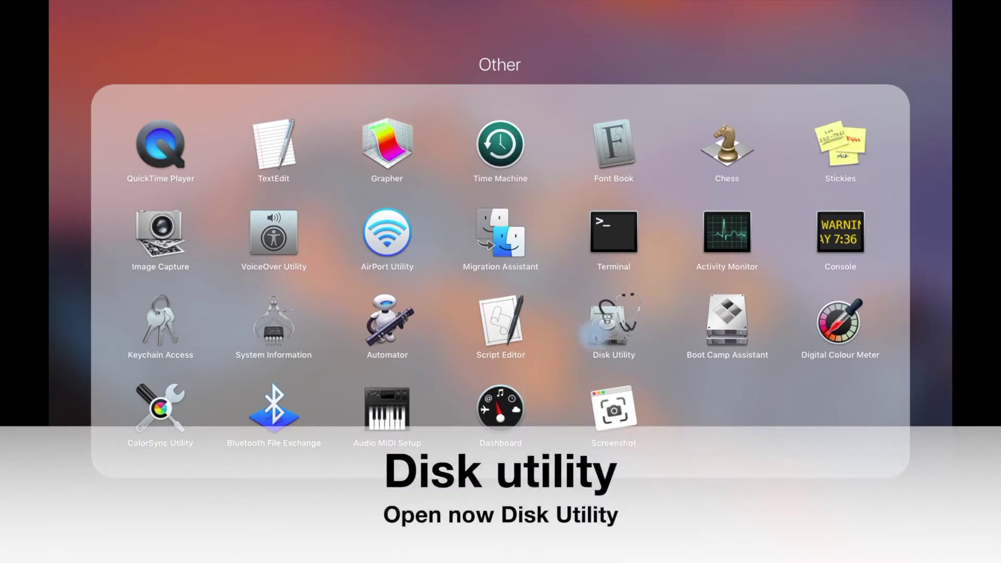
pyautogui.click(611, 333)
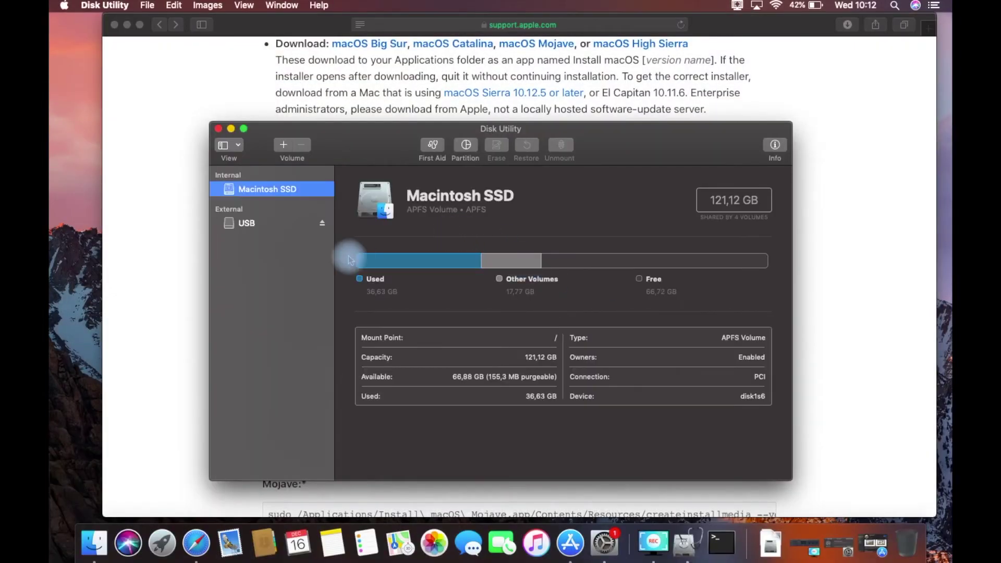
pyautogui.click(239, 223)
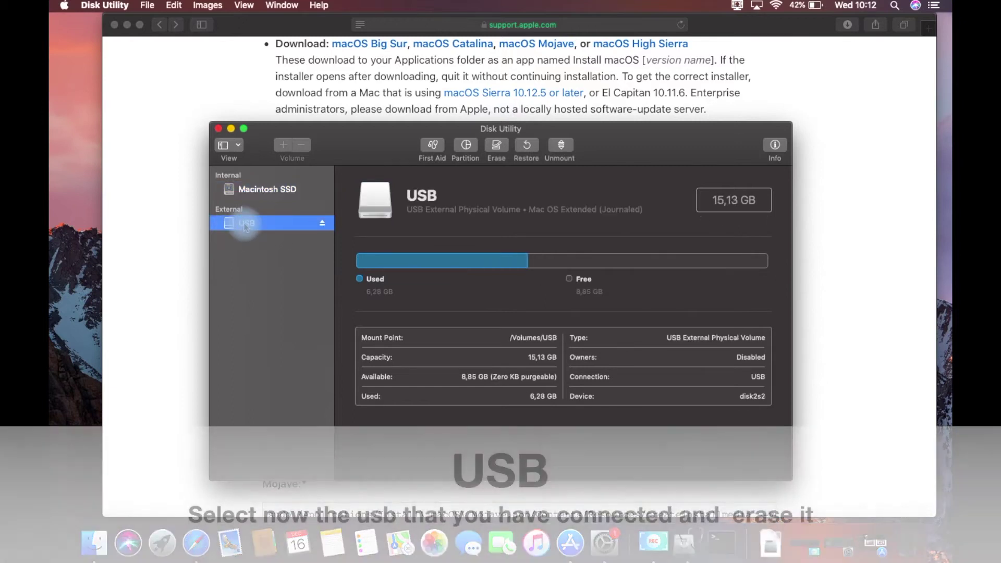
pyautogui.click(503, 157)
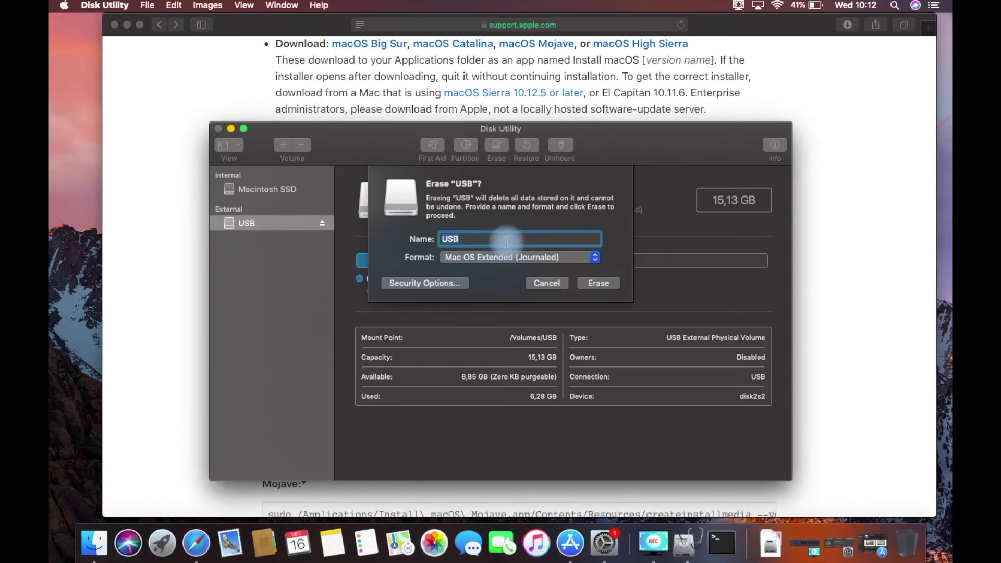
pyautogui.write('MyVolume')
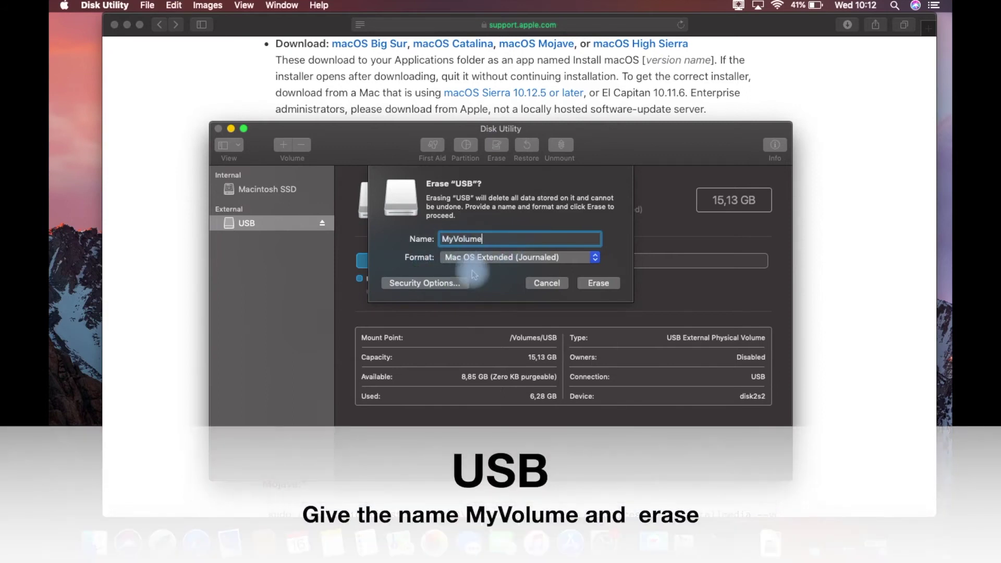
pyautogui.click(593, 285)
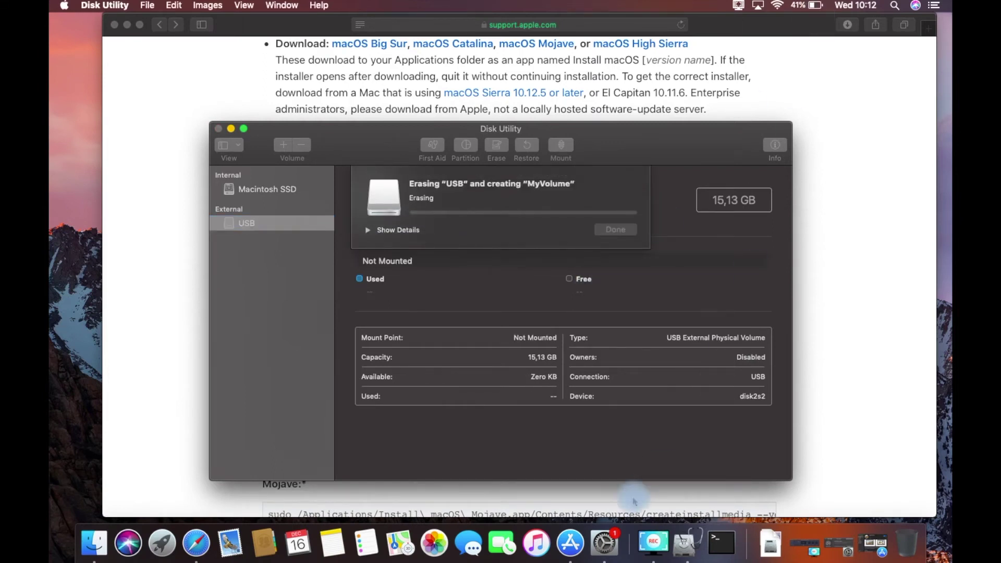
# Step: Bring the Software Update window back to check the download progress, and minimize the App Store window
pyautogui.click(570, 522)
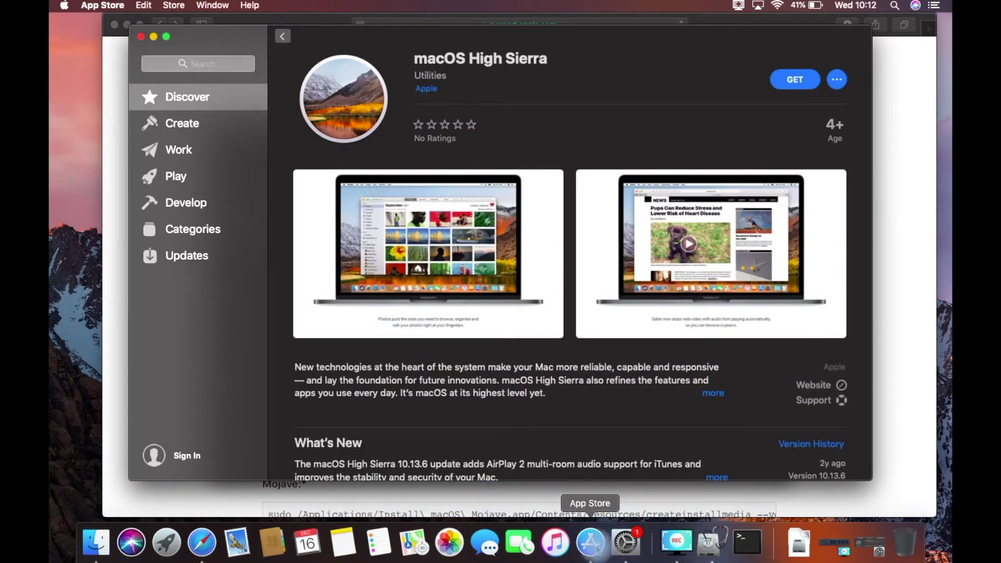
pyautogui.click(626, 542)
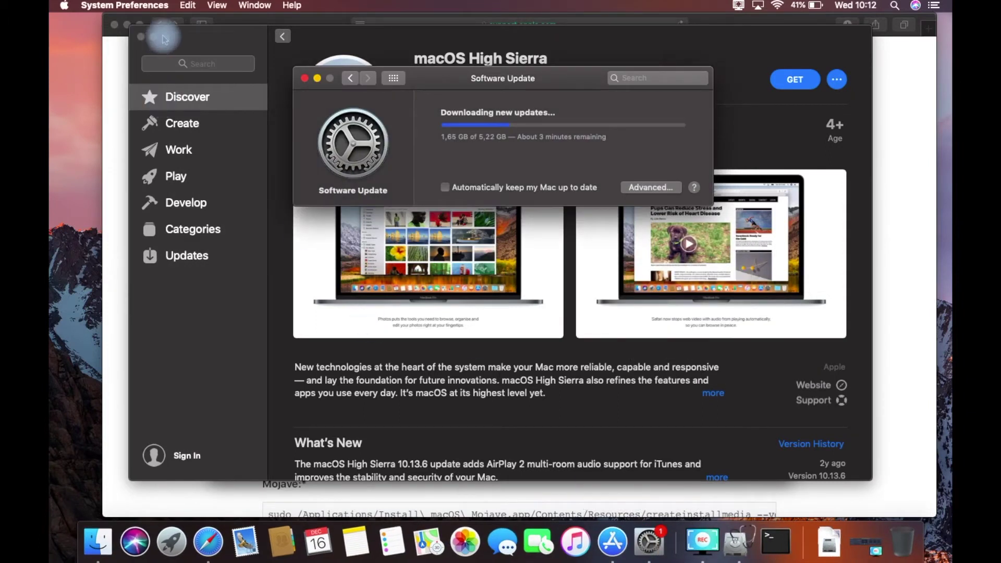
pyautogui.click(153, 37)
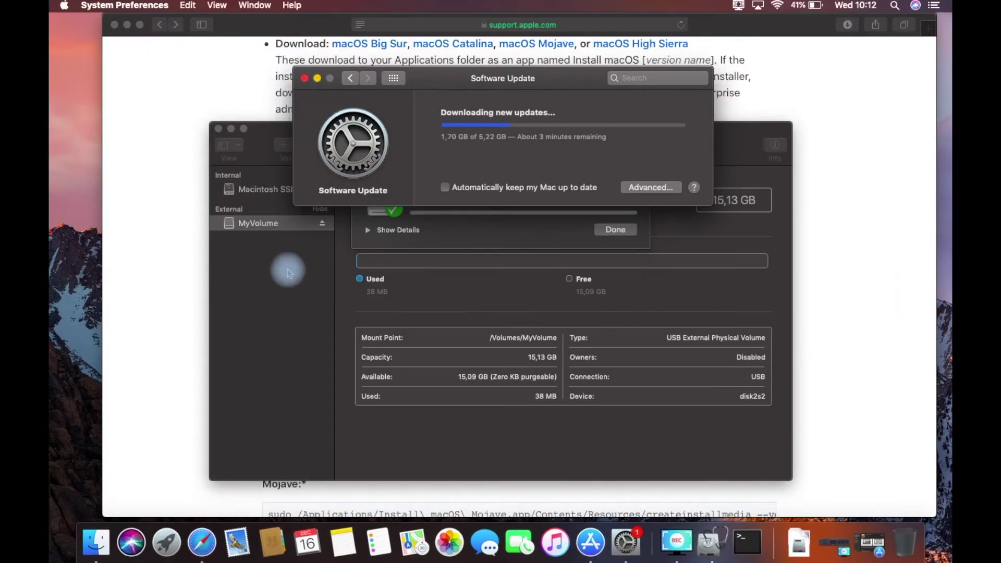
# Step: Dismiss the finished erase report for MyVolume in Disk Utility and close the Disk Utility window
pyautogui.click(289, 270)
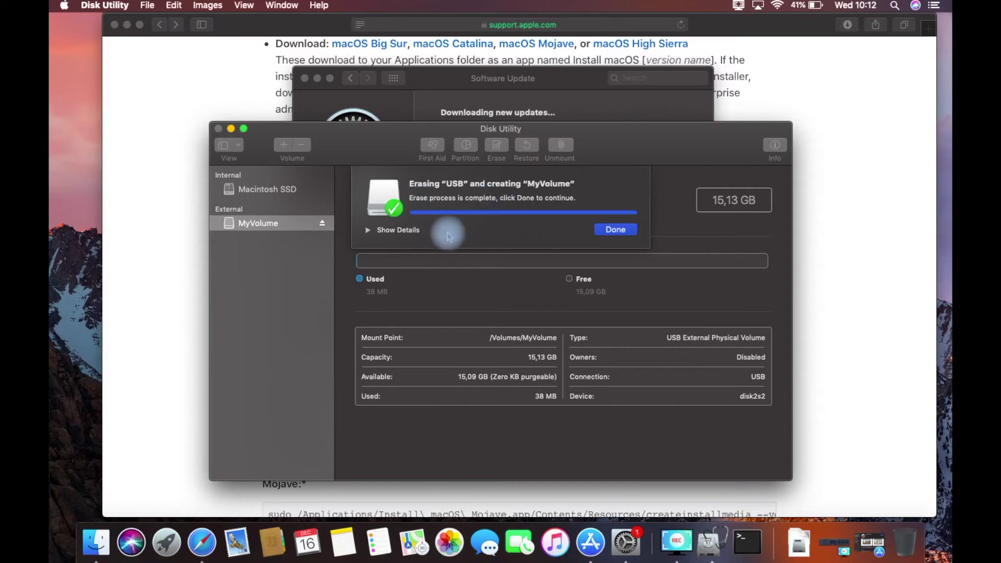
pyautogui.click(606, 230)
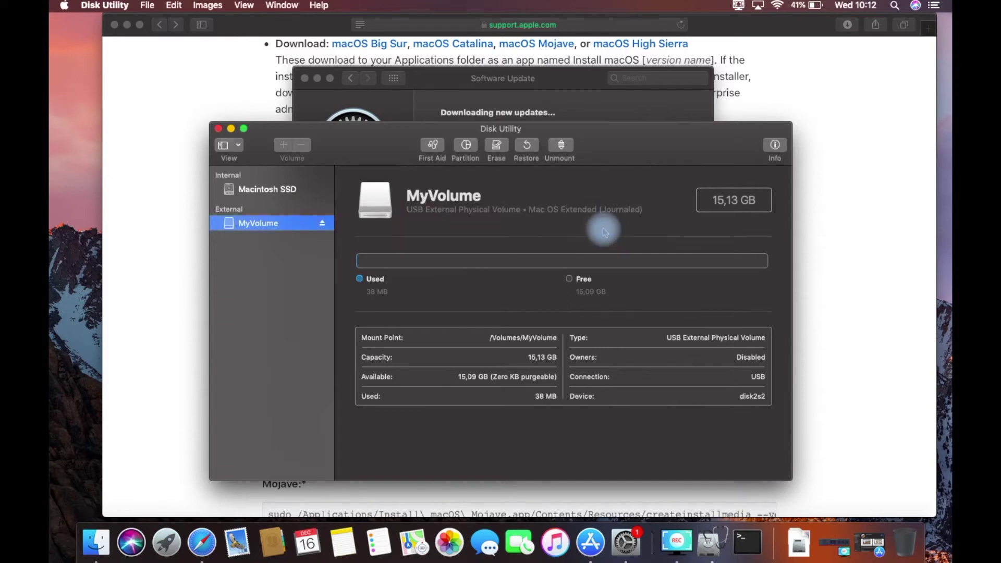
pyautogui.click(219, 129)
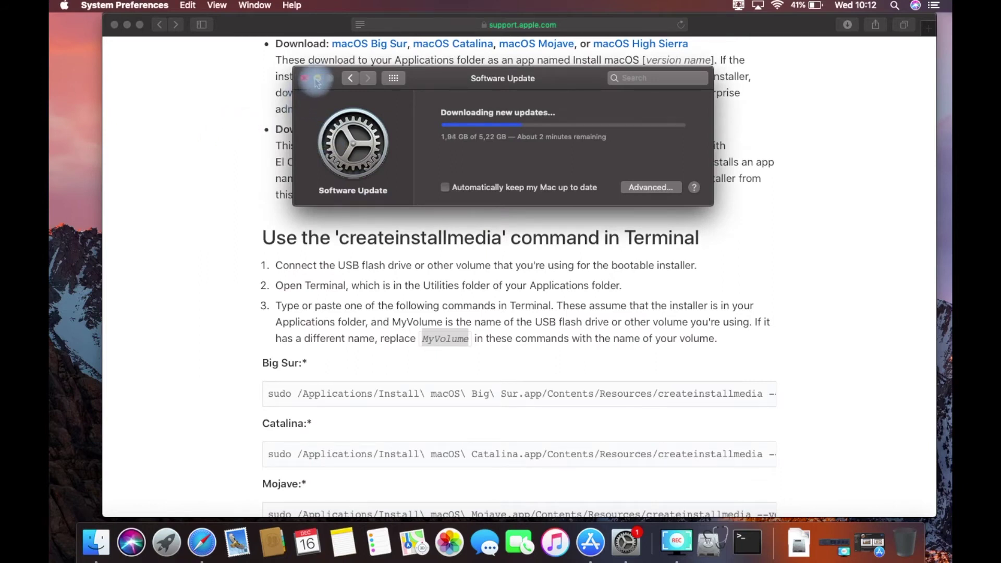
# Step: Minimize the Software Update window and the Safari window with the support article to clear the desktop
pyautogui.click(317, 79)
pyautogui.scroll(4, 234, 190)
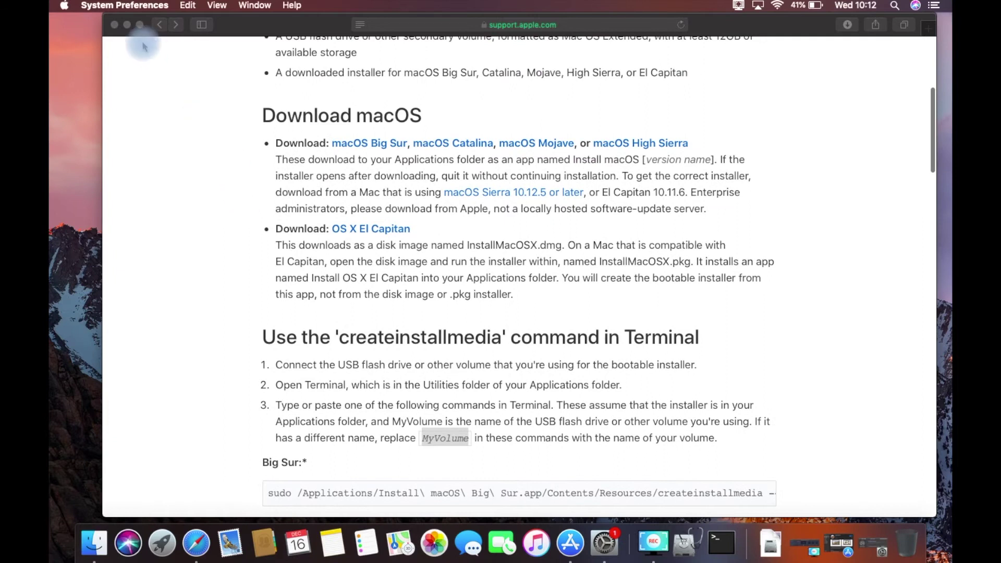
pyautogui.click(140, 25)
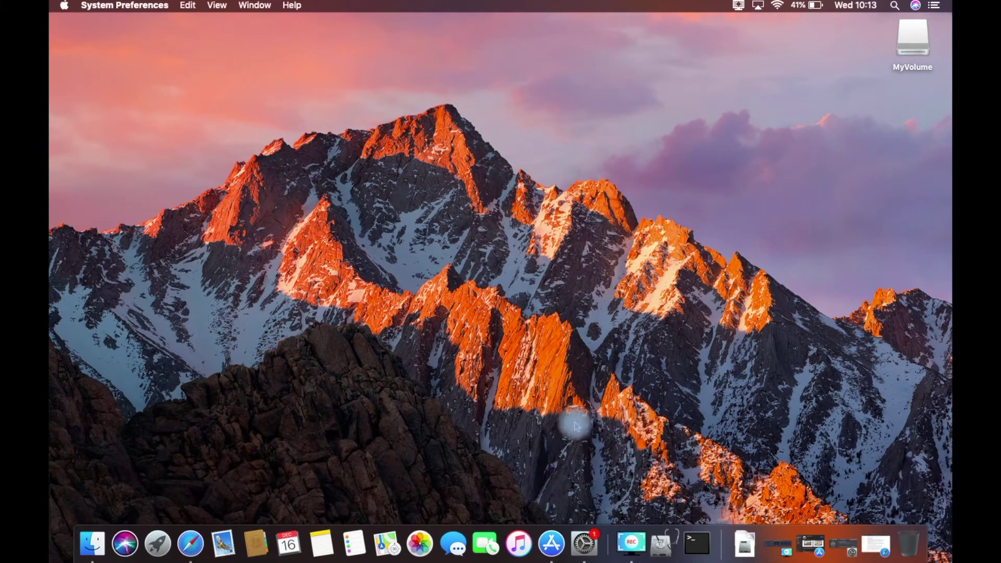
# Step: Restore the Software Update window to follow the High Sierra download, keeping the App Store window minimized
pyautogui.click(551, 544)
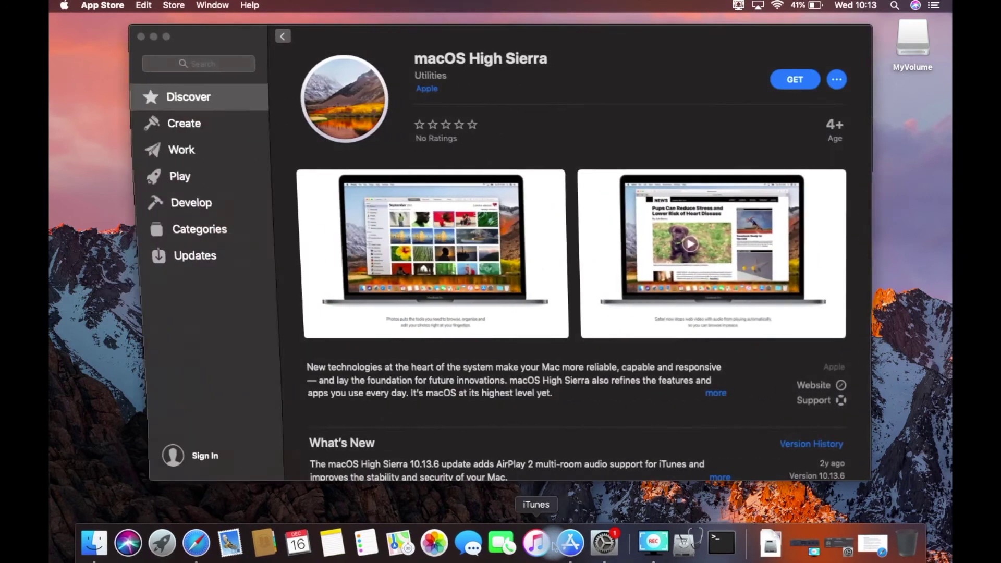
pyautogui.click(604, 543)
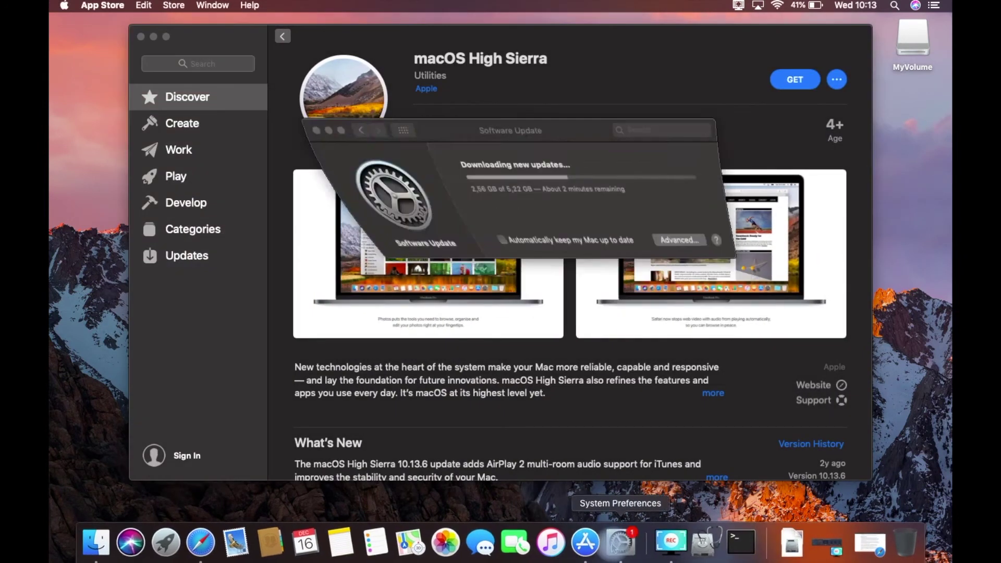
pyautogui.click(153, 37)
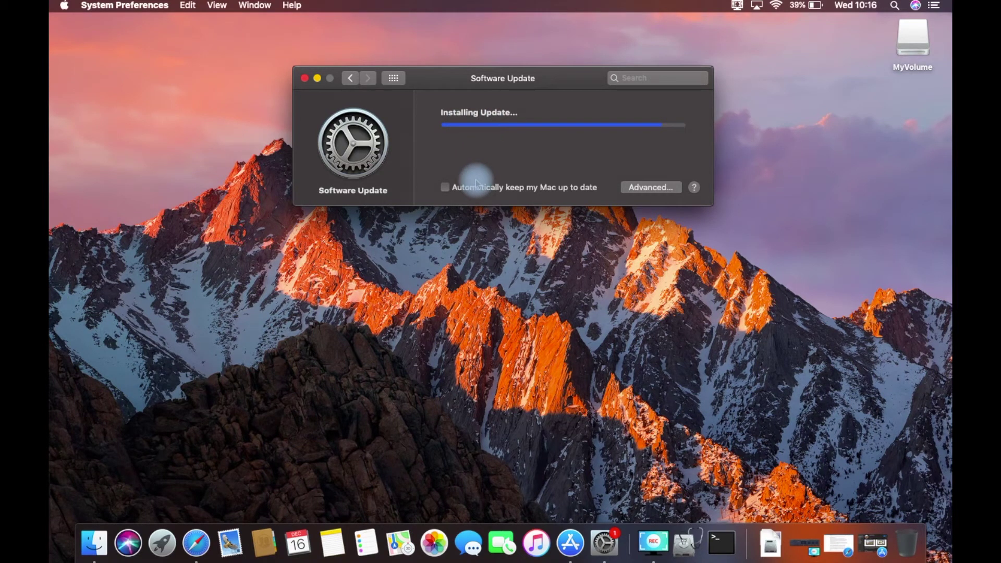
# Step: Quit the Install macOS High Sierra alert without installing, and close the Software Update window
pyautogui.click(158, 545)
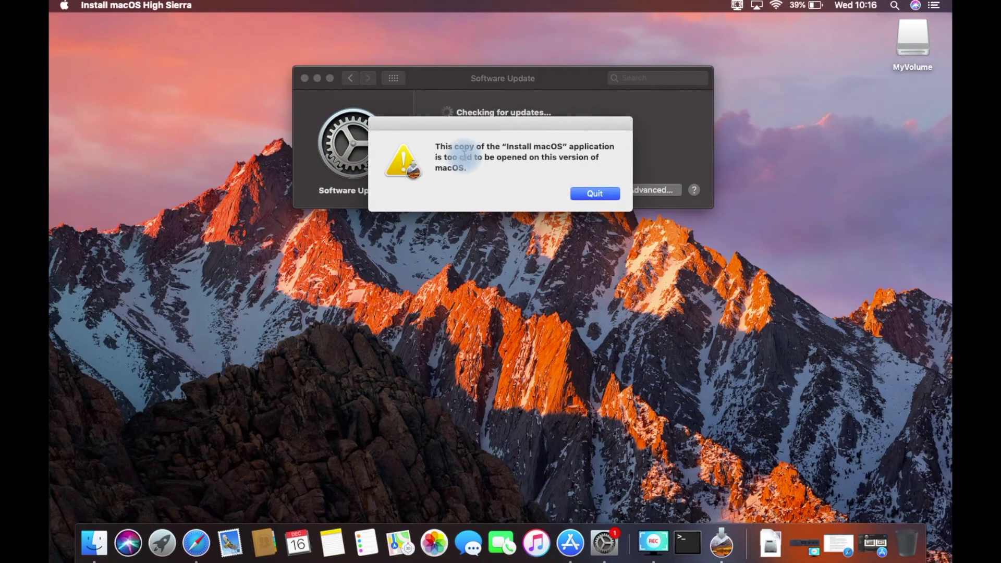
pyautogui.click(596, 199)
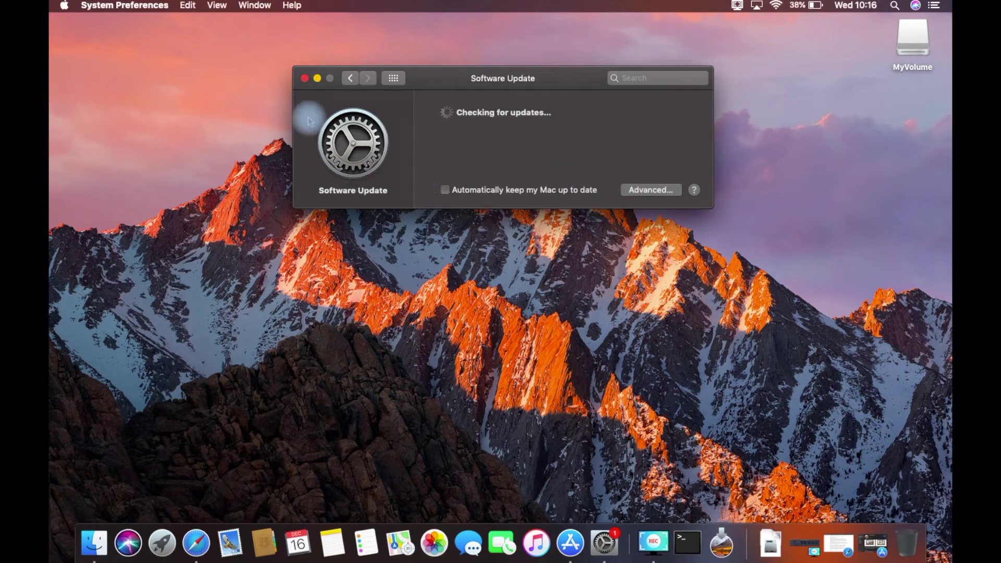
pyautogui.click(305, 78)
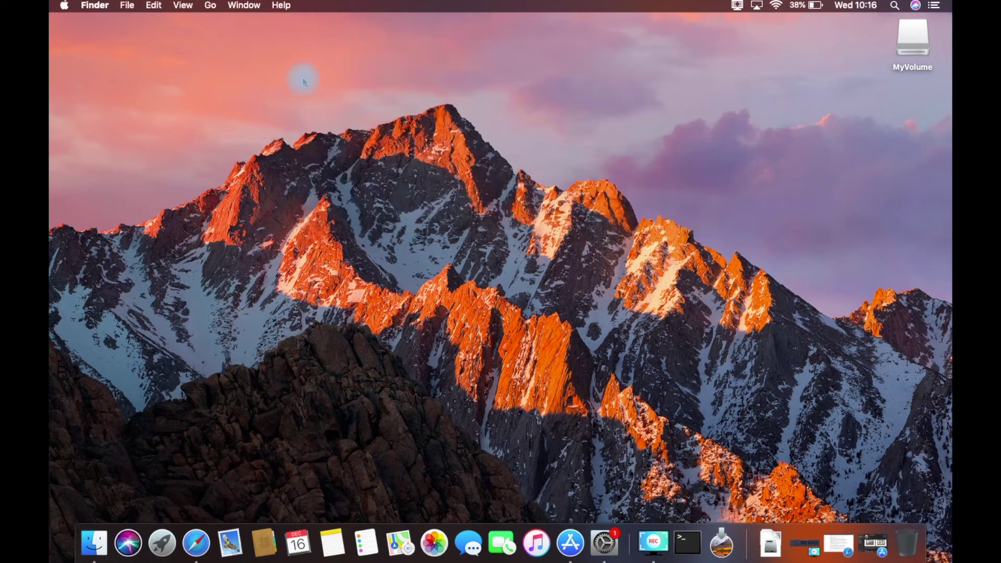
# Step: Check in Launchpad whether the Install macOS High Sierra app is among the installed applications
pyautogui.click(158, 554)
pyautogui.click(313, 503)
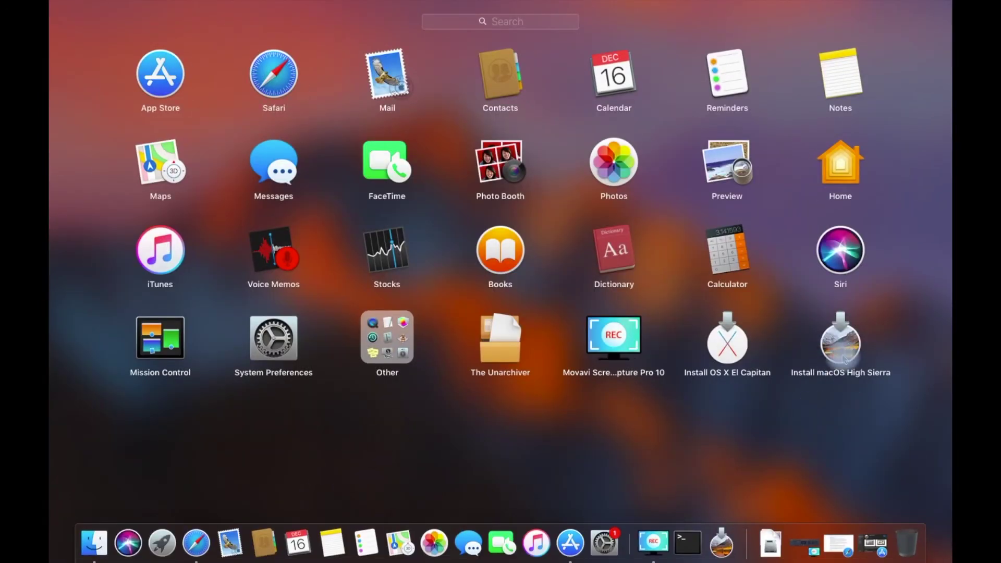
pyautogui.click(805, 441)
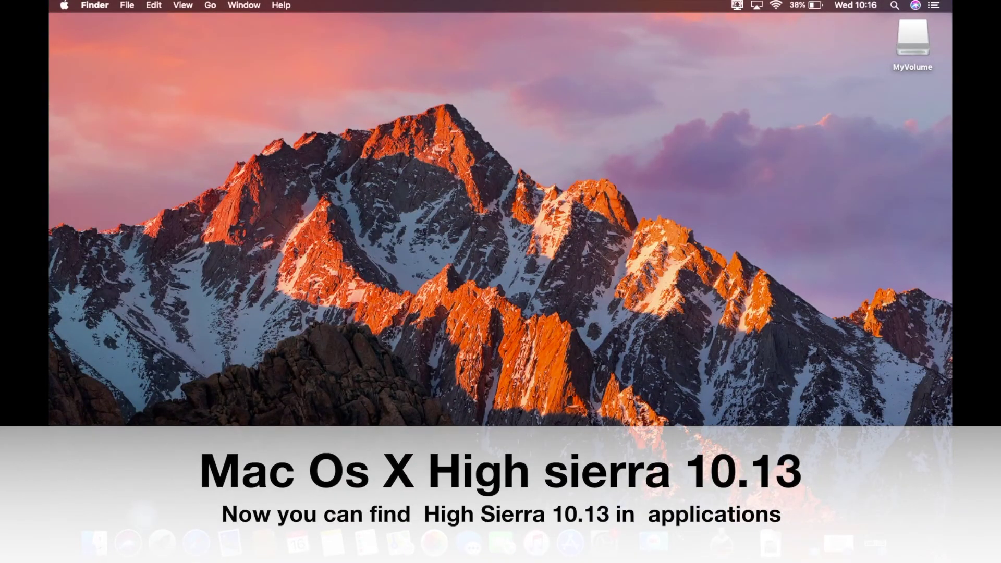
pyautogui.click(162, 543)
pyautogui.click(162, 544)
# Step: Look for the Install macOS High Sierra app in Finder's Applications folder, and close the Finder window
pyautogui.click(94, 542)
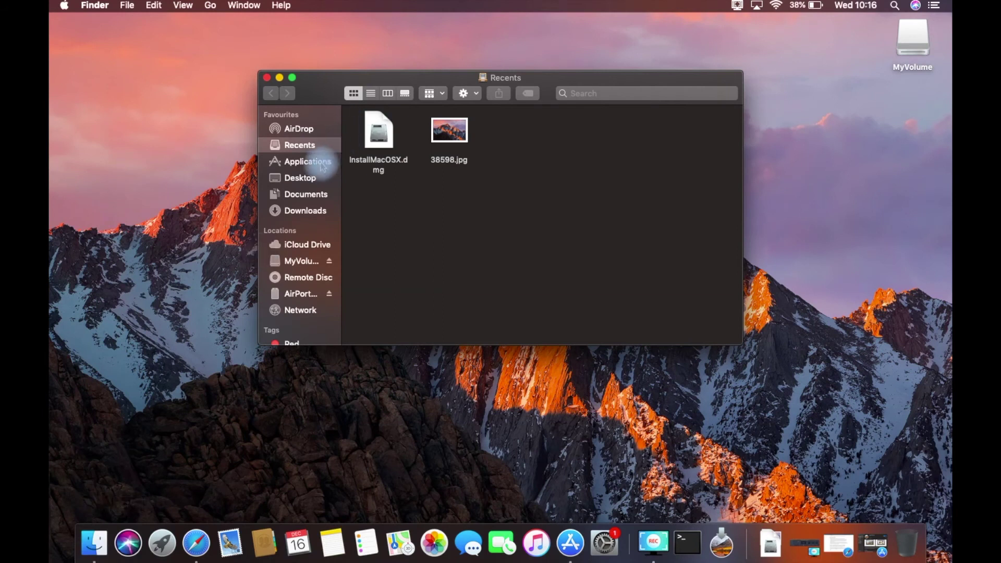
pyautogui.click(322, 167)
pyautogui.scroll(-2, 464, 217)
pyautogui.scroll(2, 464, 216)
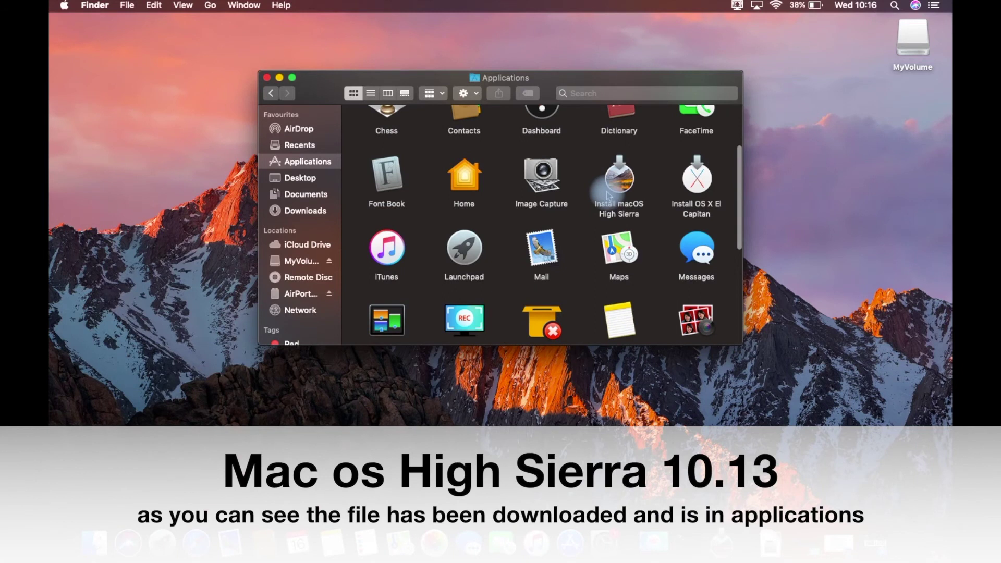
pyautogui.click(267, 78)
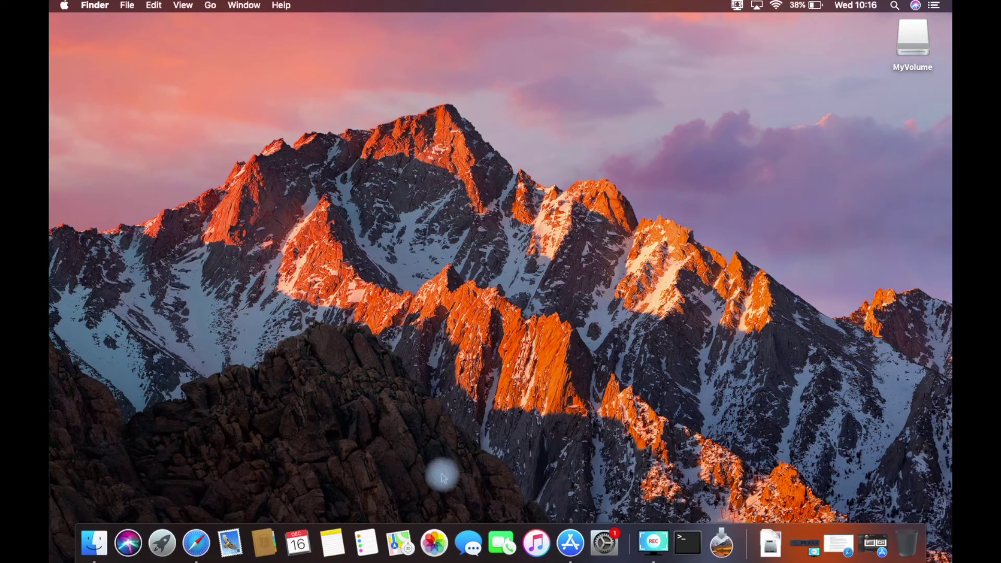
# Step: Return to the Apple support article in Safari and copy the entire createinstallmedia command for High Sierra
pyautogui.click(197, 554)
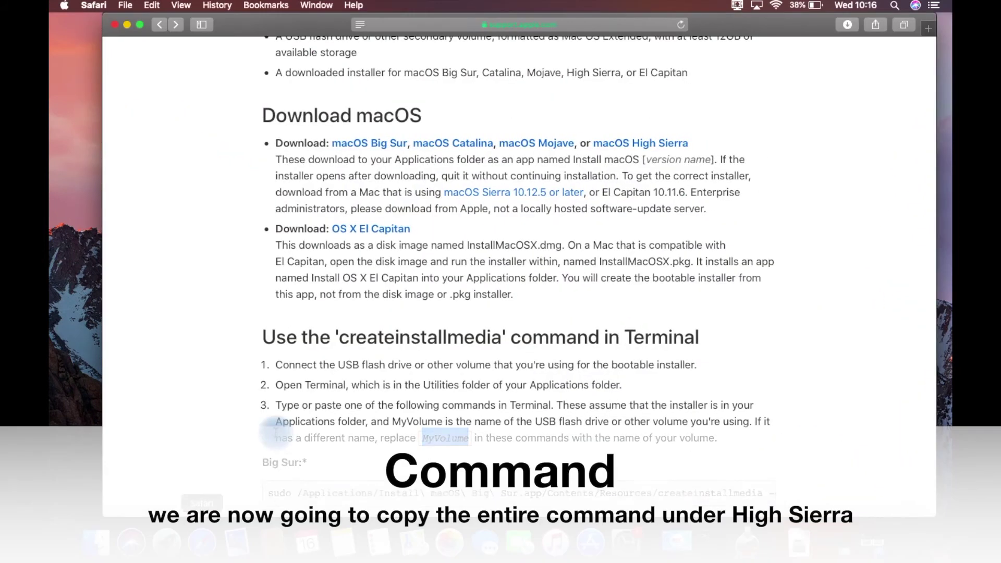
pyautogui.scroll(-6, 276, 436)
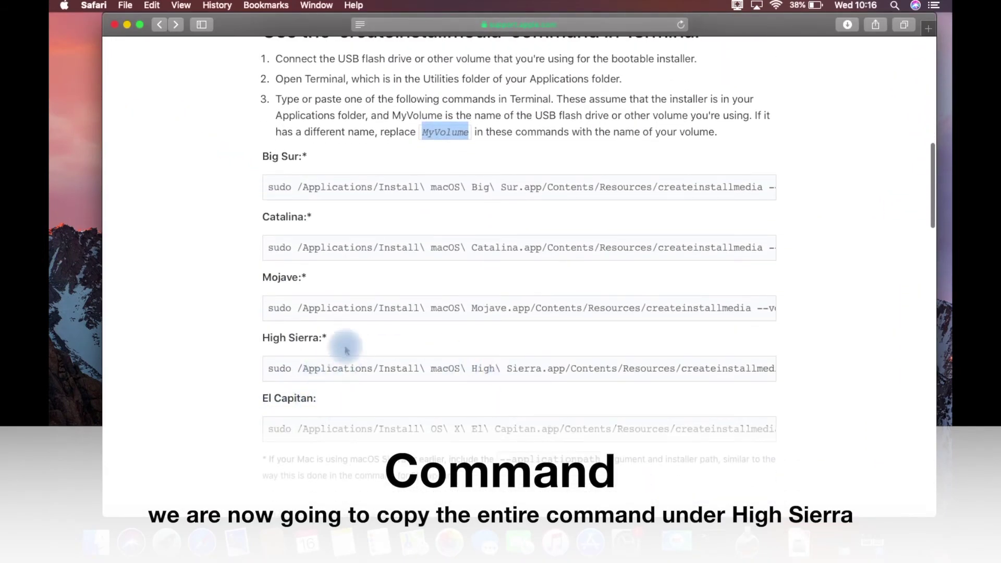
pyautogui.doubleClick(360, 370)
pyautogui.tripleClick(360, 372)
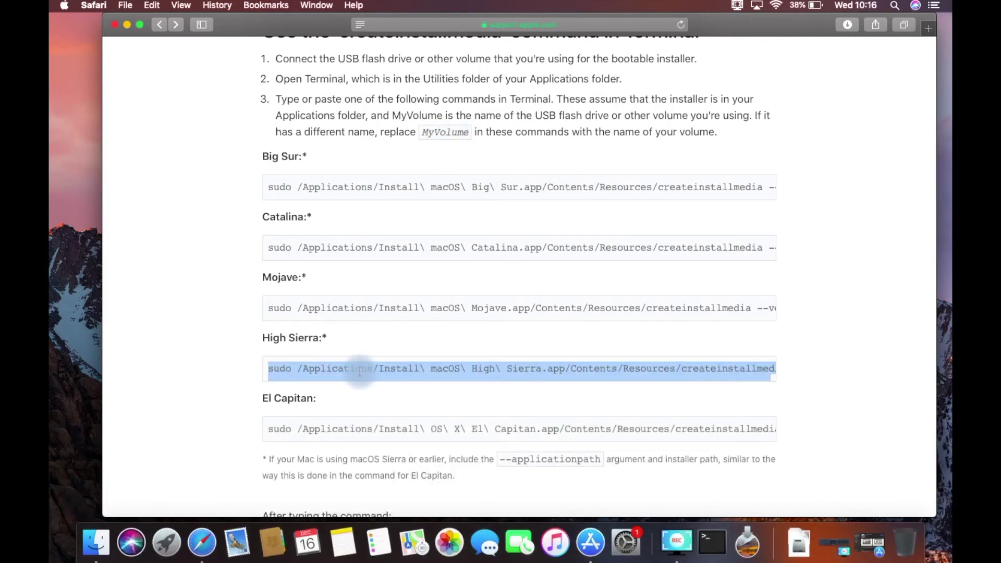
pyautogui.press('super+c')
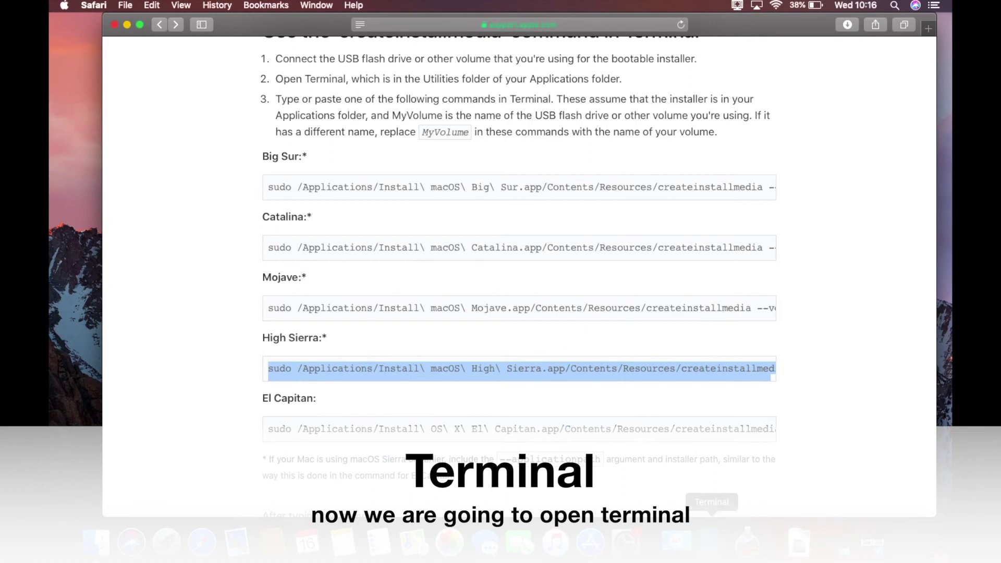
# Step: Run the copied High Sierra createinstallmedia command for /Volumes/MyVolume in Terminal, entering the admin password
pyautogui.click(712, 542)
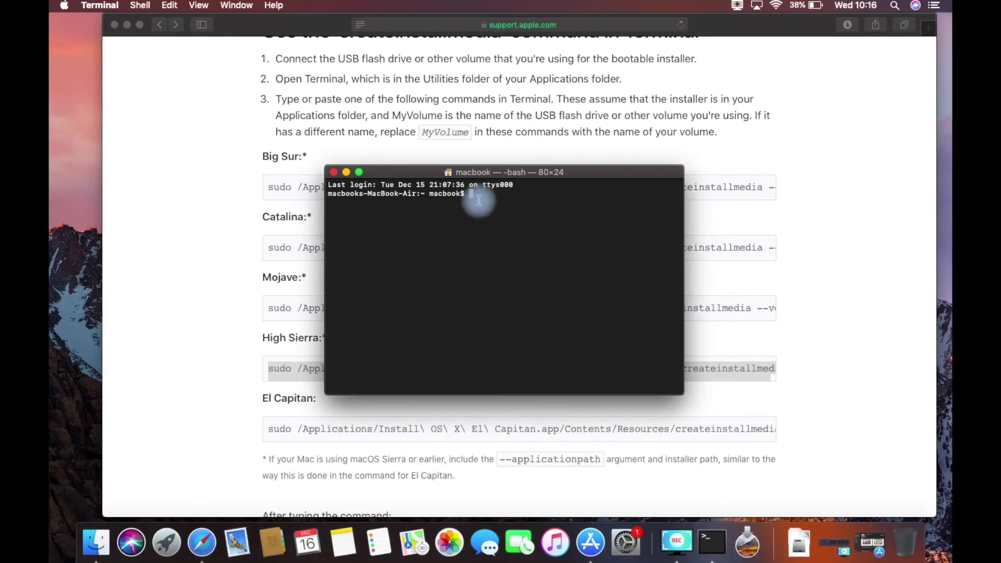
pyautogui.press('super+v')
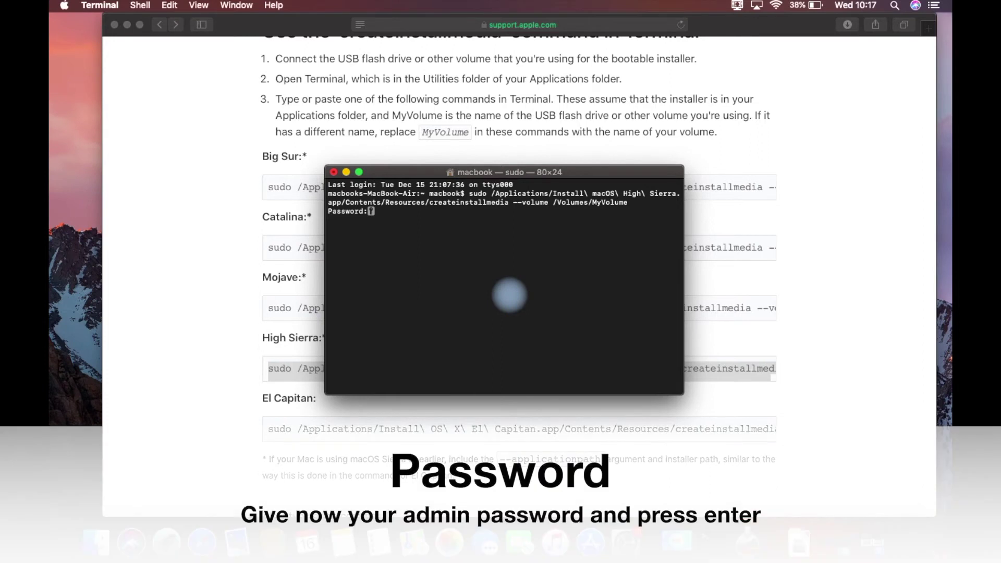
pyautogui.press('Return')
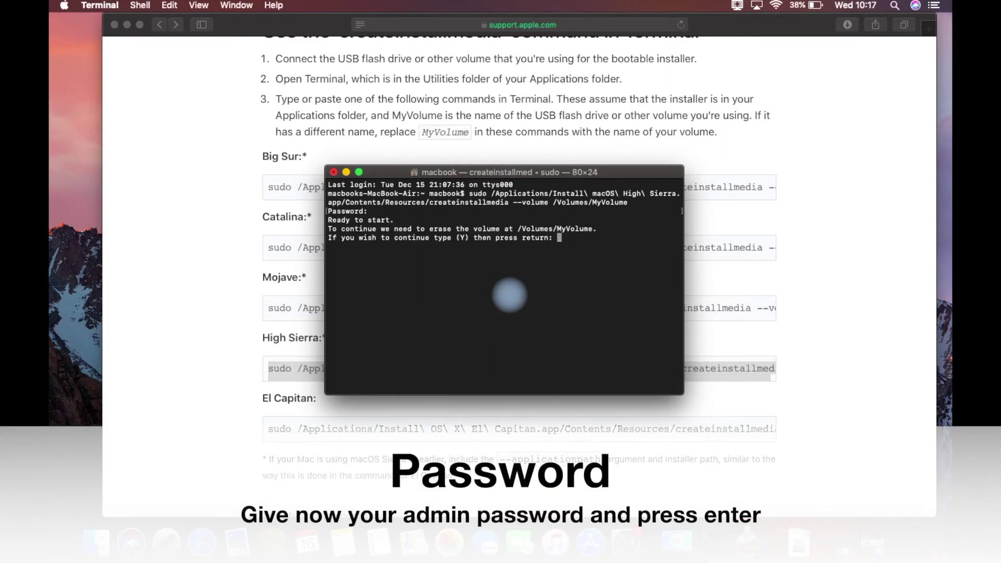
# Step: Minimize the Safari window and confirm erasing /Volumes/MyVolume in Terminal with y
pyautogui.click(127, 25)
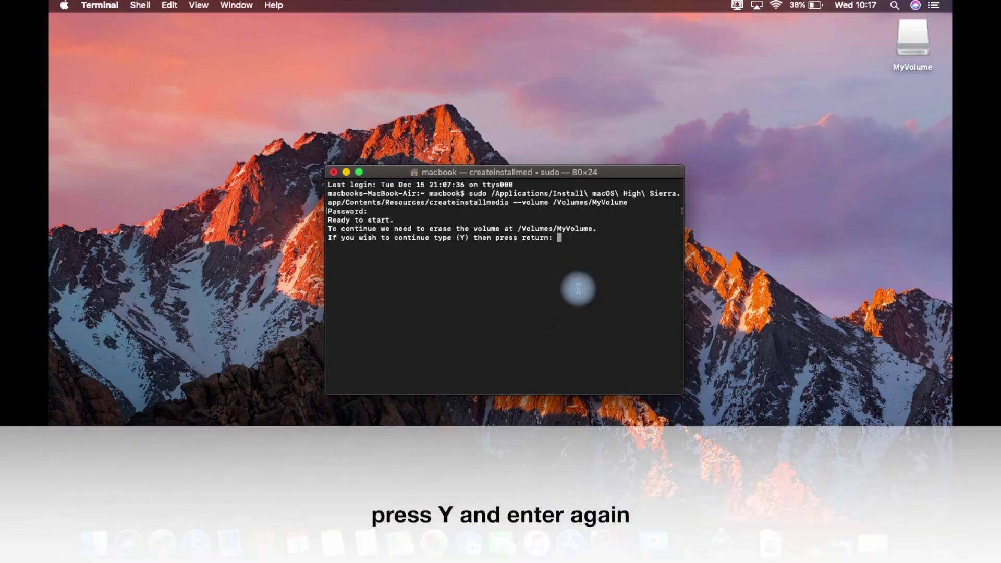
pyautogui.write('y')
pyautogui.press('Return')
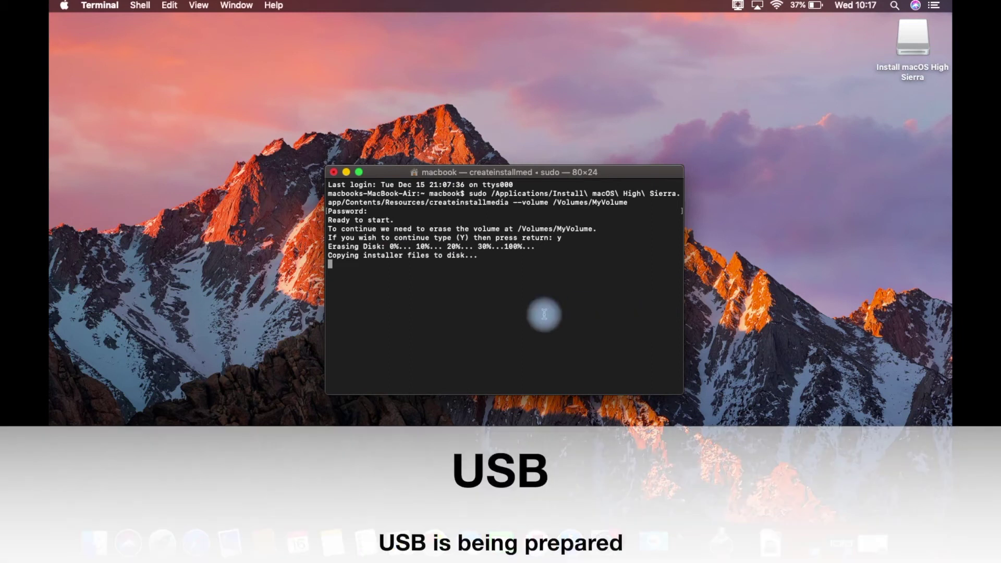
# Step: Clear the App Store and Safari windows off the desktop, and move the Terminal window slightly higher
pyautogui.click(574, 543)
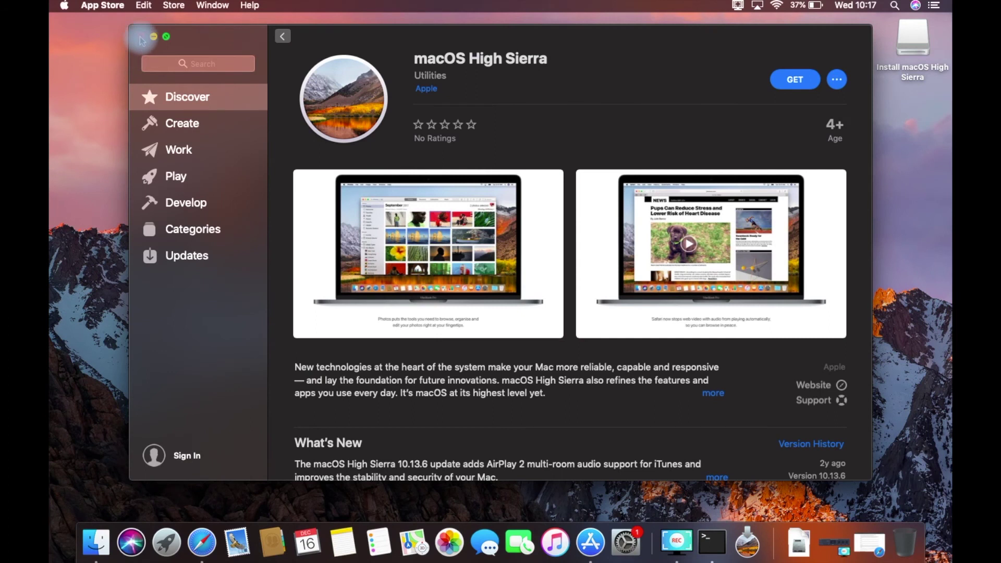
pyautogui.click(141, 37)
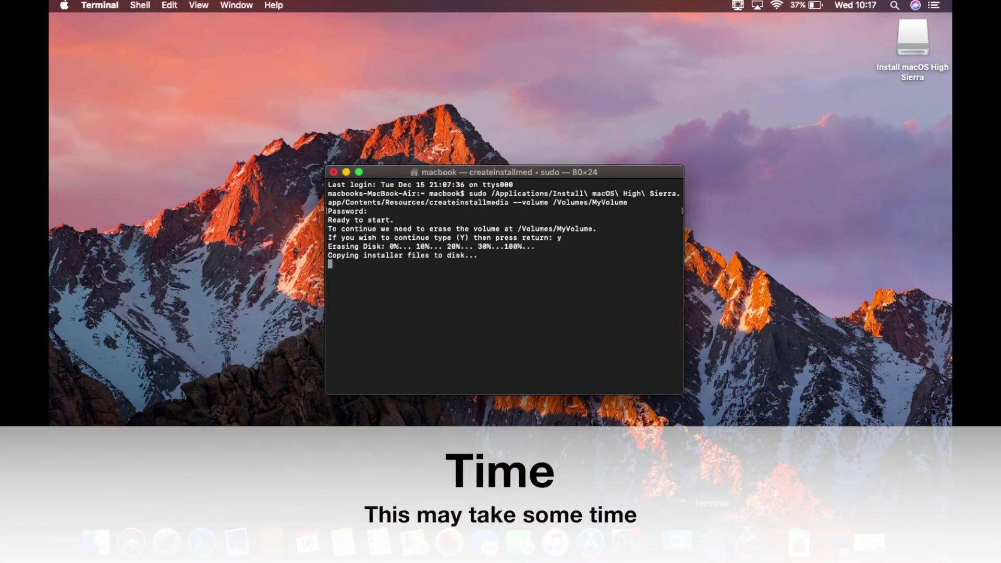
pyautogui.click(205, 542)
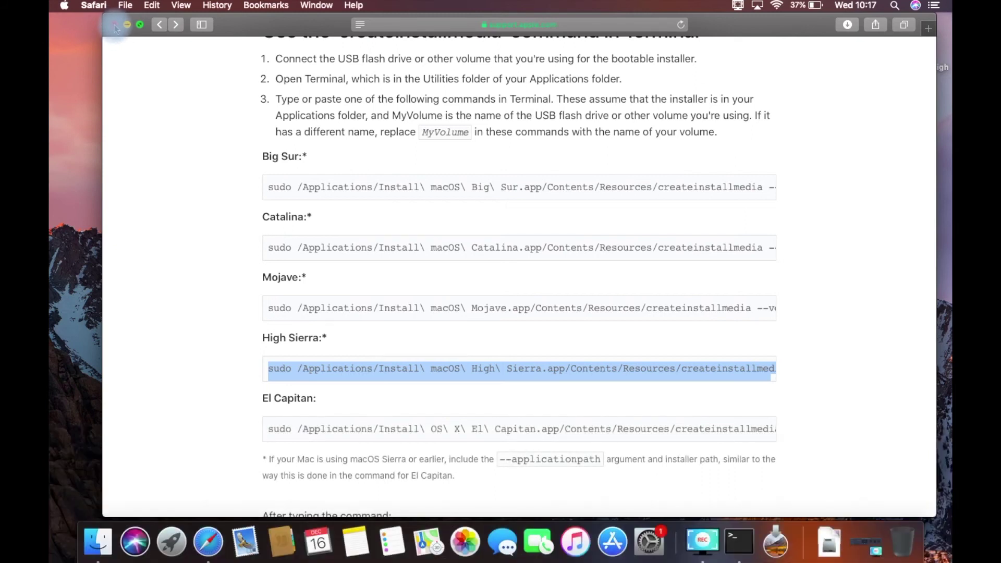
pyautogui.click(127, 24)
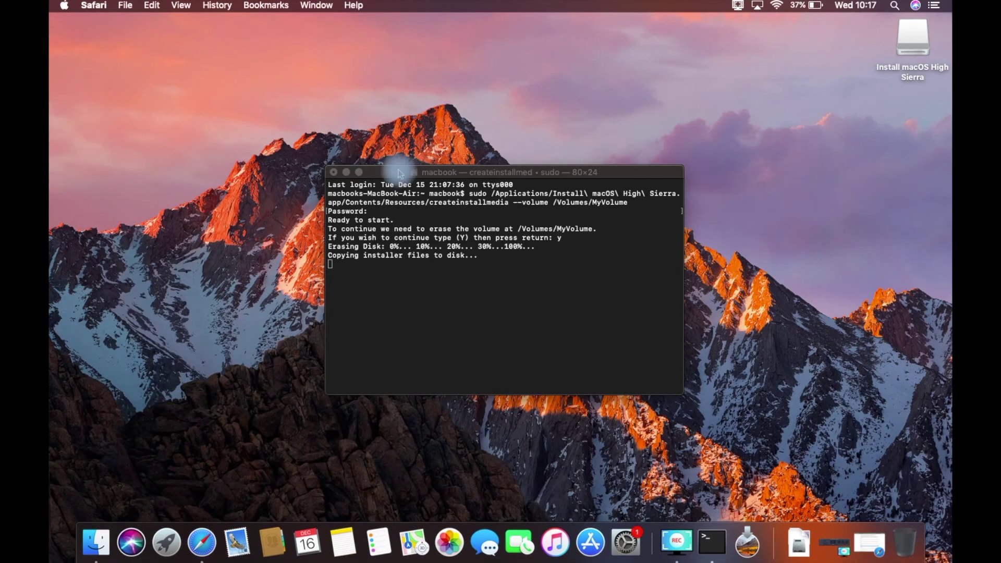
pyautogui.moveTo(400, 174); pyautogui.dragTo(409, 154)
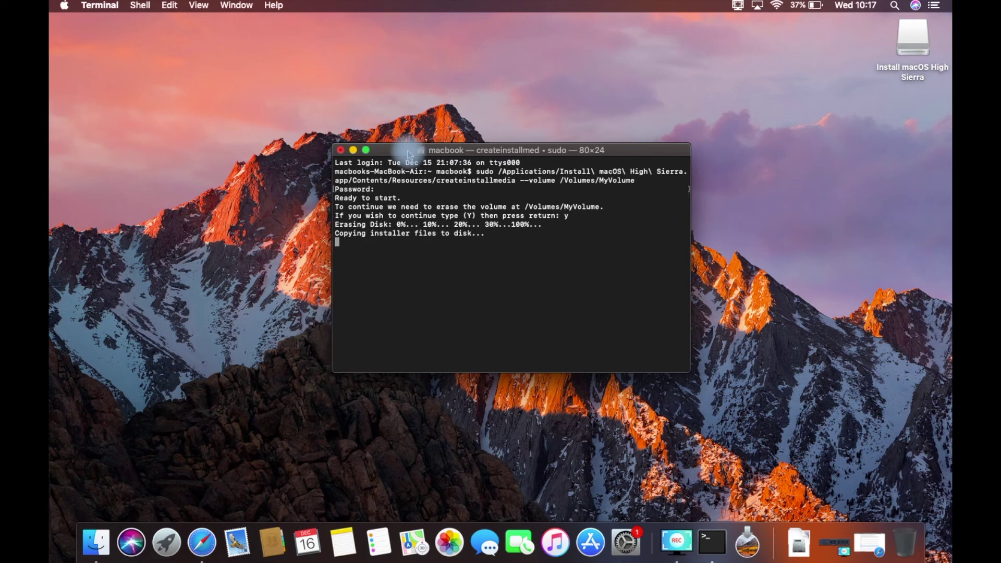